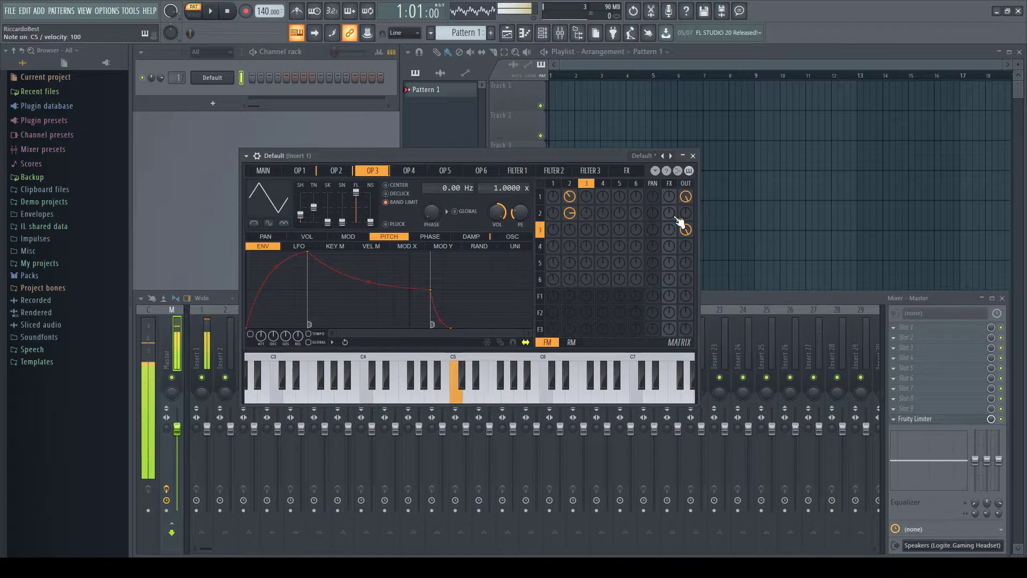
# Route operators 1 and 3 to the FX column of the matrix, clear their direct output sends, and audition the sound
pyautogui.press('w')
pyautogui.moveTo(671, 198); pyautogui.dragTo(670, 171)
pyautogui.moveTo(672, 233); pyautogui.dragTo(672, 206)
pyautogui.press('w')
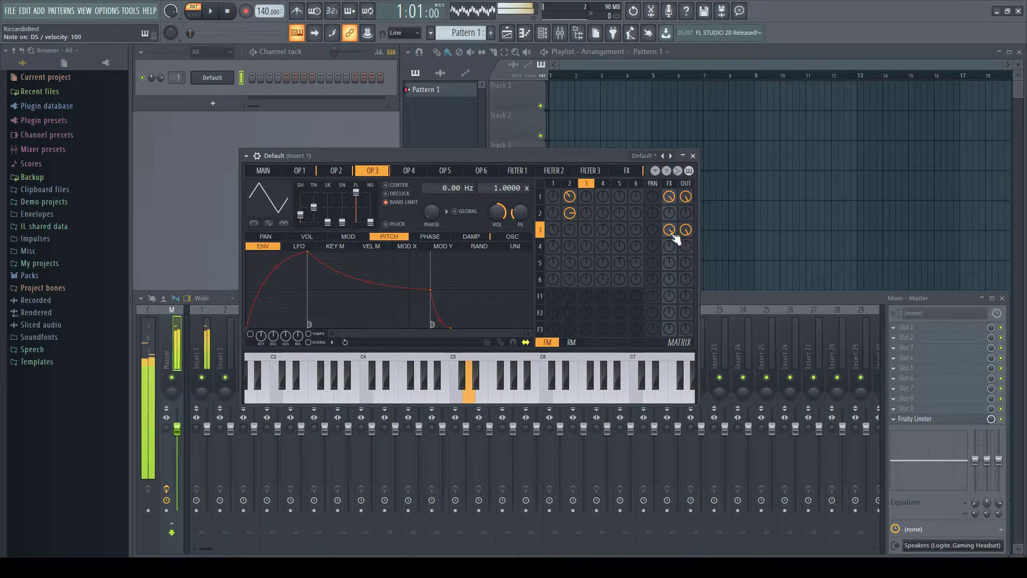
pyautogui.keyDown('alt'); pyautogui.click(685, 231); pyautogui.keyUp('alt')
pyautogui.keyDown('alt'); pyautogui.click(686, 199); pyautogui.keyUp('alt')
pyautogui.press('w')
pyautogui.press('e')
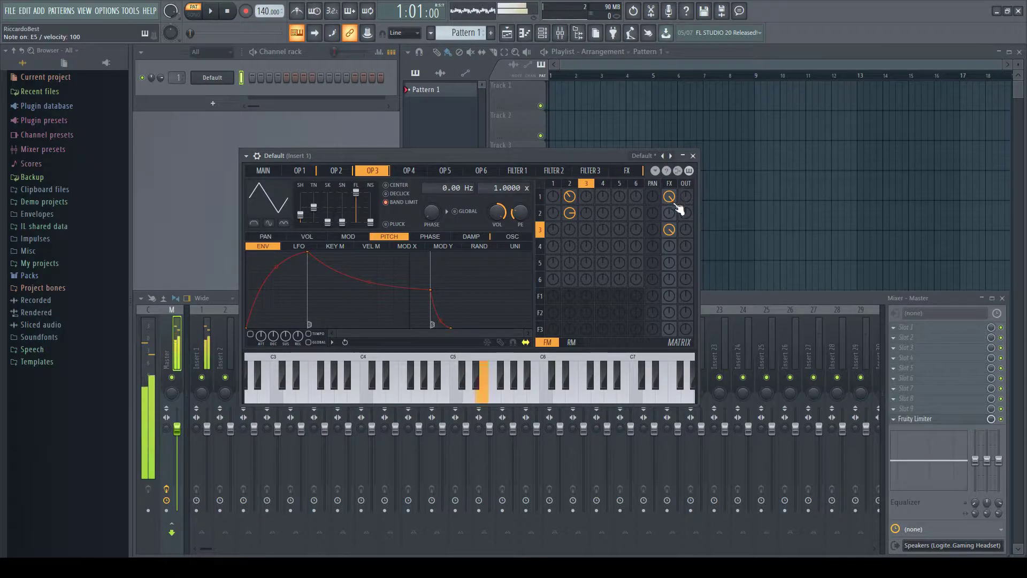
# Set operator 2's ratio to 2.5000, and in the matrix clear its self-modulation and set row 1, column 2 to about -18%
pyautogui.click(336, 170)
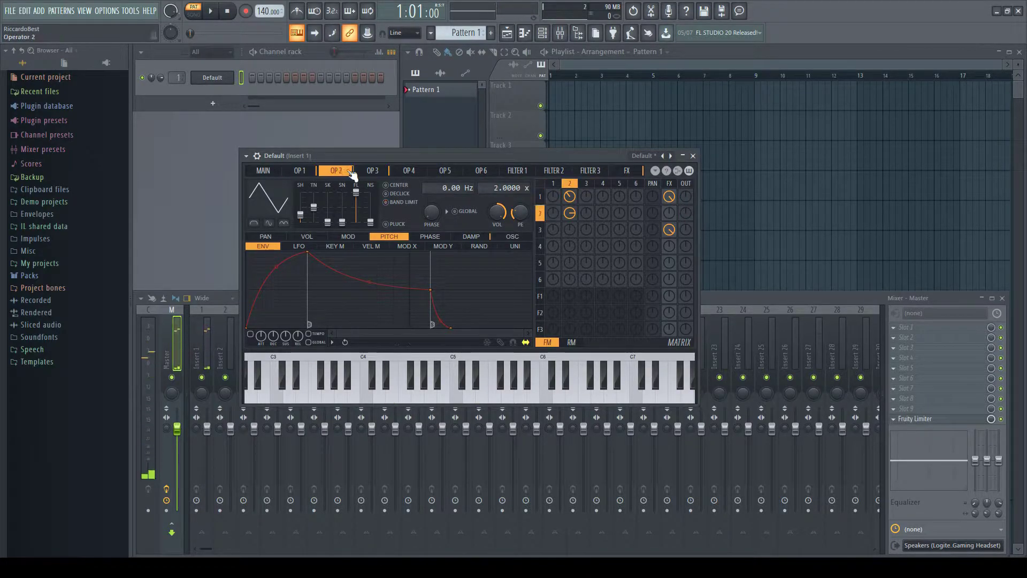
pyautogui.scroll(-1, 497, 189)
pyautogui.press('c')
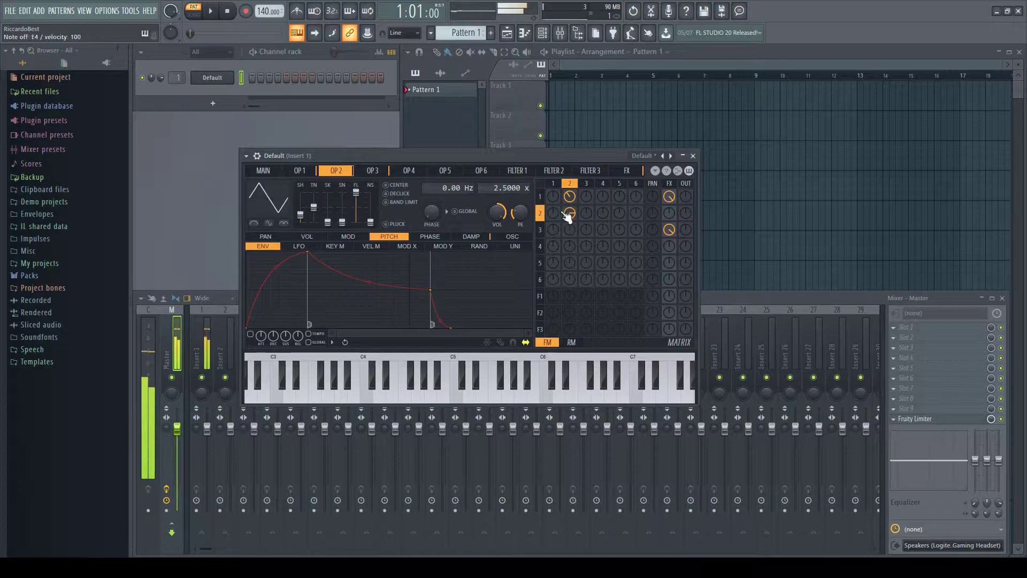
pyautogui.moveTo(572, 216); pyautogui.dragTo(573, 188)
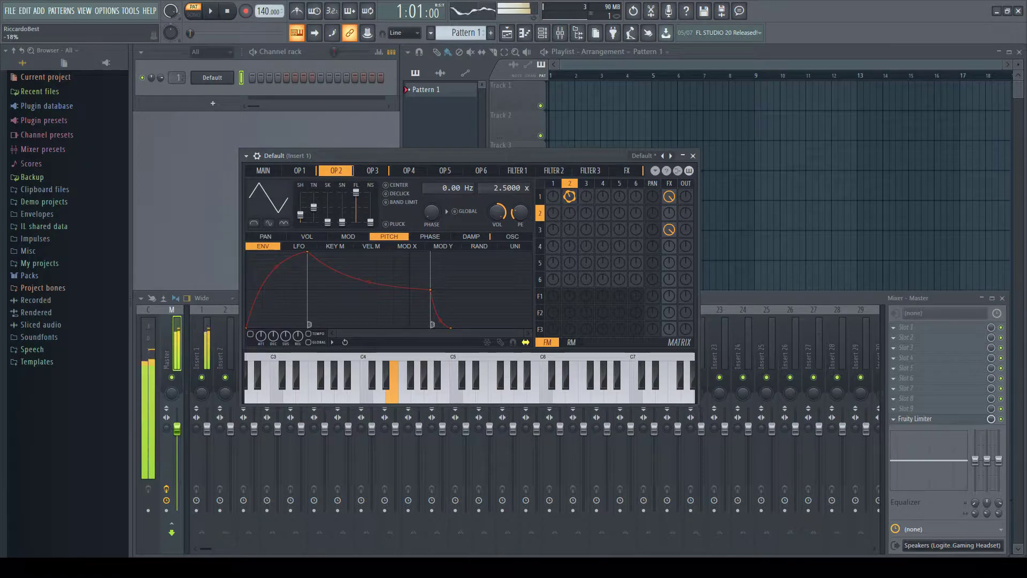
pyautogui.press('c')
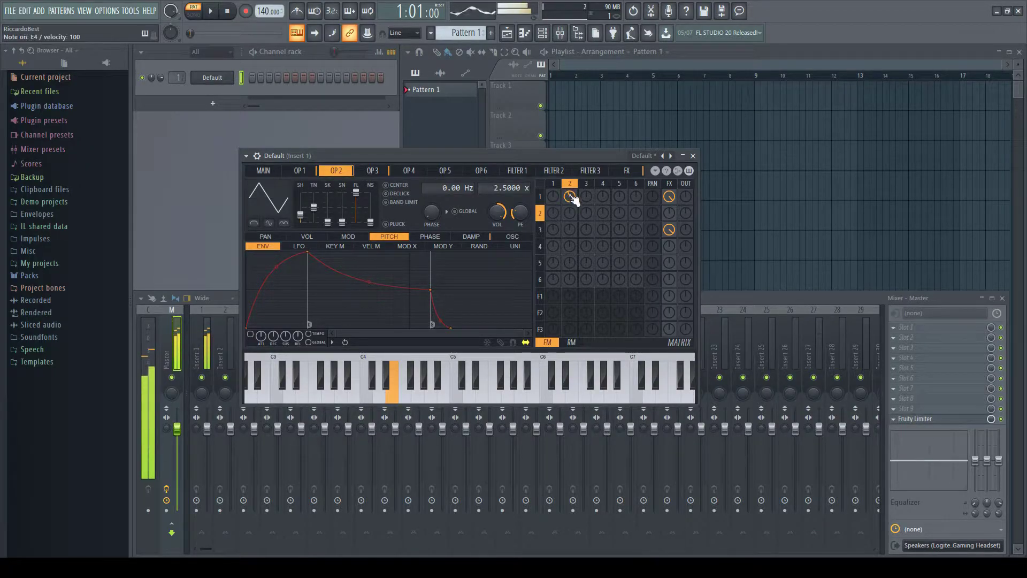
# Set the FX volume to about 70% and the main unison order to 2, playing a test note
pyautogui.click(626, 171)
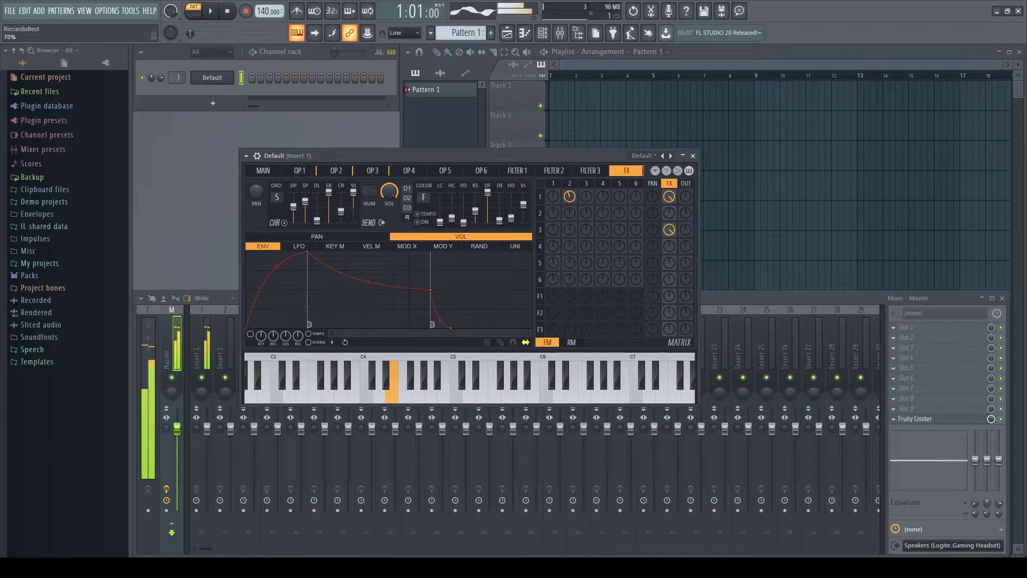
pyautogui.click(265, 171)
pyautogui.press('w')
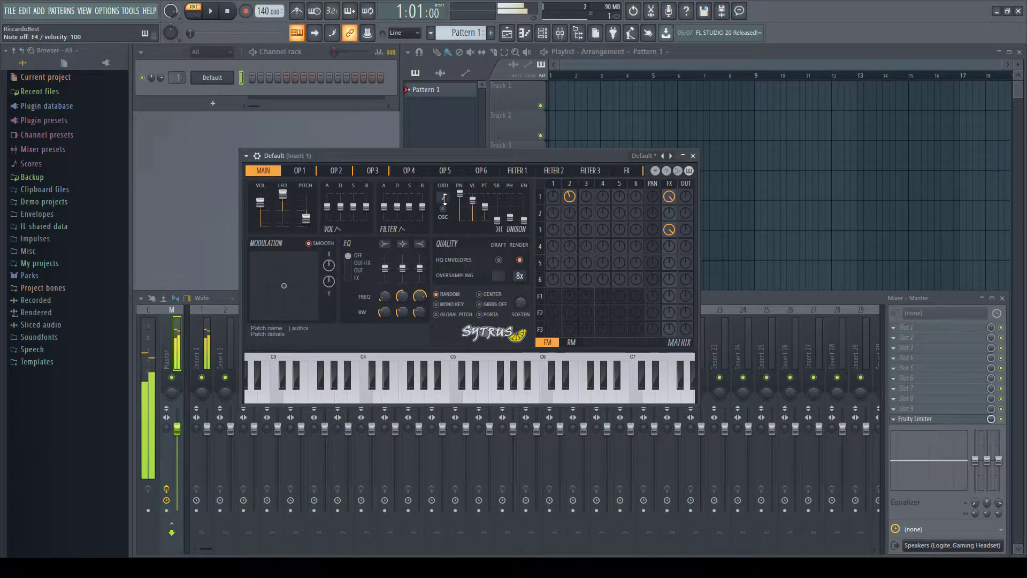
# Route operator 1 into filter 1 and send filter 1 to the output at about 94% in the matrix
pyautogui.click(523, 171)
pyautogui.press('c')
pyautogui.moveTo(554, 296); pyautogui.dragTo(554, 267)
pyautogui.press('c')
pyautogui.moveTo(686, 296); pyautogui.dragTo(686, 292)
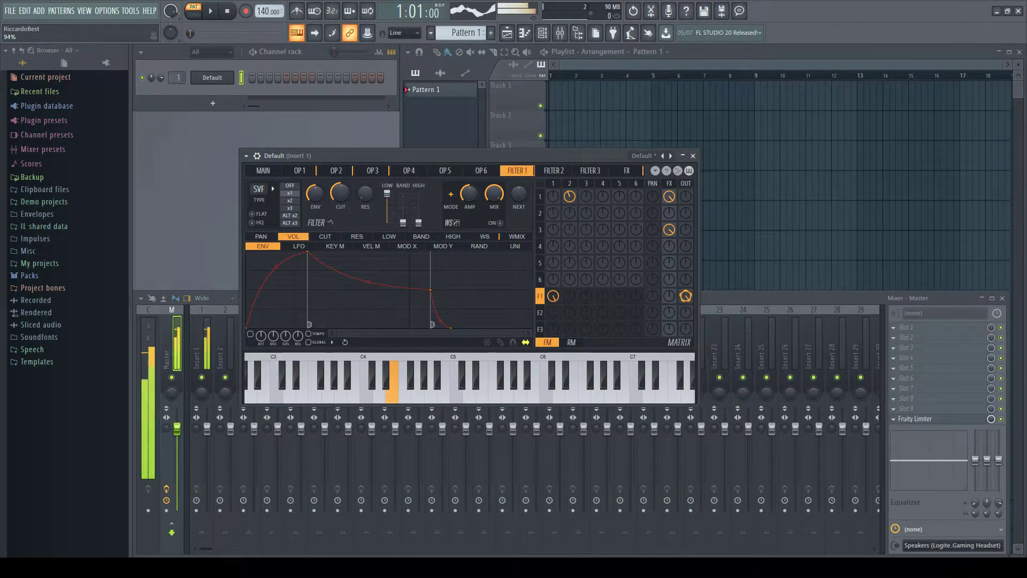
# Shape filter 1's cutoff envelope with no attack and a shorter decay
pyautogui.click(327, 237)
pyautogui.press('c')
pyautogui.moveTo(305, 256); pyautogui.dragTo(260, 245)
pyautogui.moveTo(373, 292); pyautogui.dragTo(300, 290)
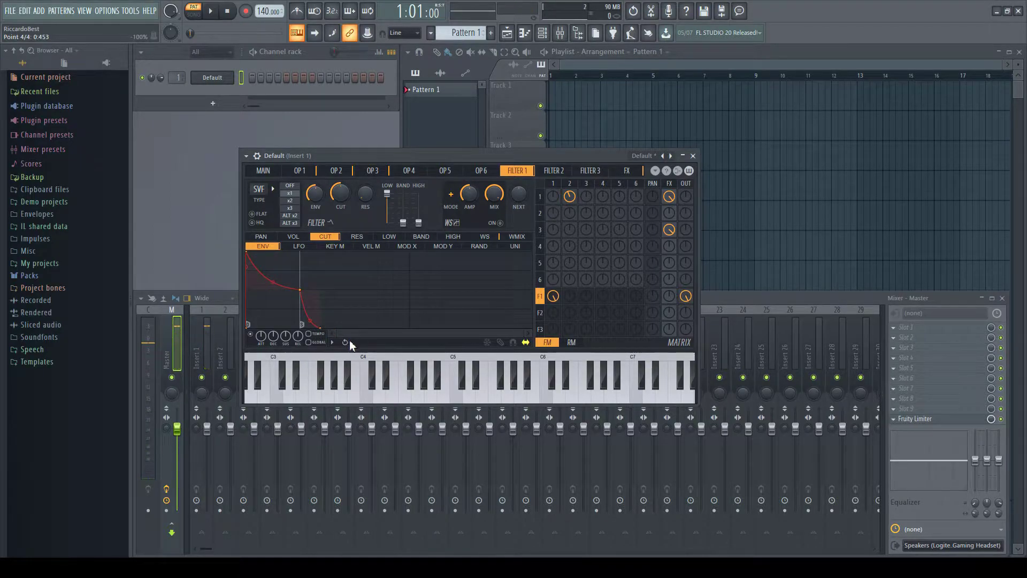
# Play single notes and two-note chords to audition the filtered sound
pyautogui.press('c')
pyautogui.press('c')
pyautogui.press('w')
pyautogui.press('e')
pyautogui.press('y')
pyautogui.press('o')
pyautogui.press('c')
pyautogui.press('y')
pyautogui.press('o')
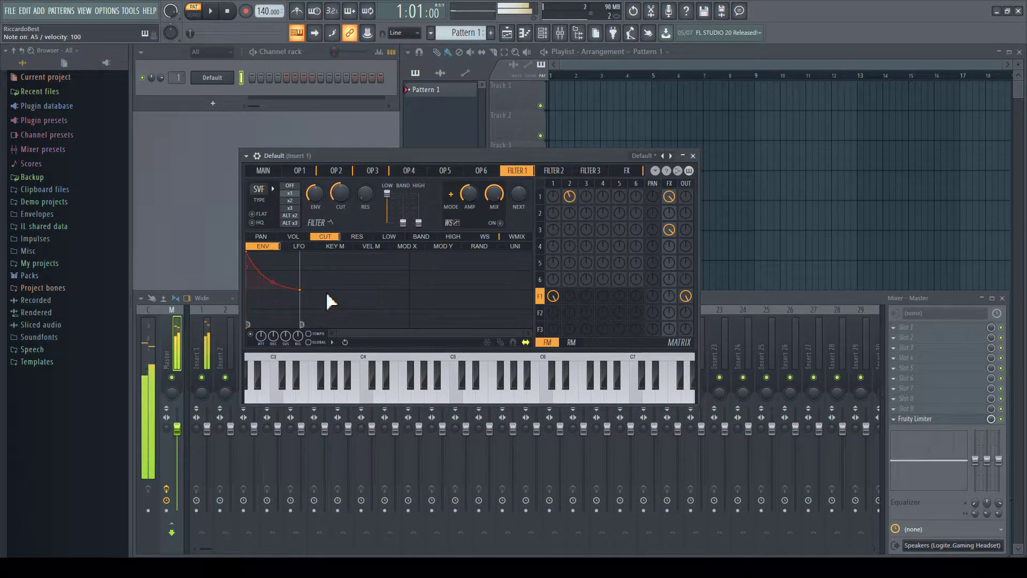
pyautogui.press('u')
pyautogui.press('p')
pyautogui.press('c')
pyautogui.press('y')
pyautogui.press('o')
pyautogui.press('c')
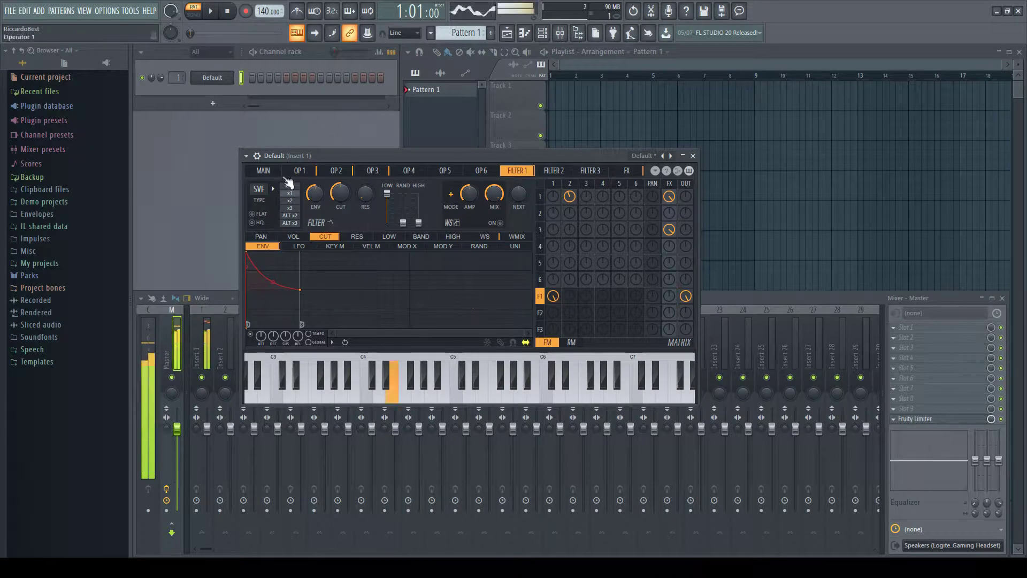
# Set the main pitch slider to +0 semitone and play test notes
pyautogui.click(264, 172)
pyautogui.press('c')
pyautogui.press('c')
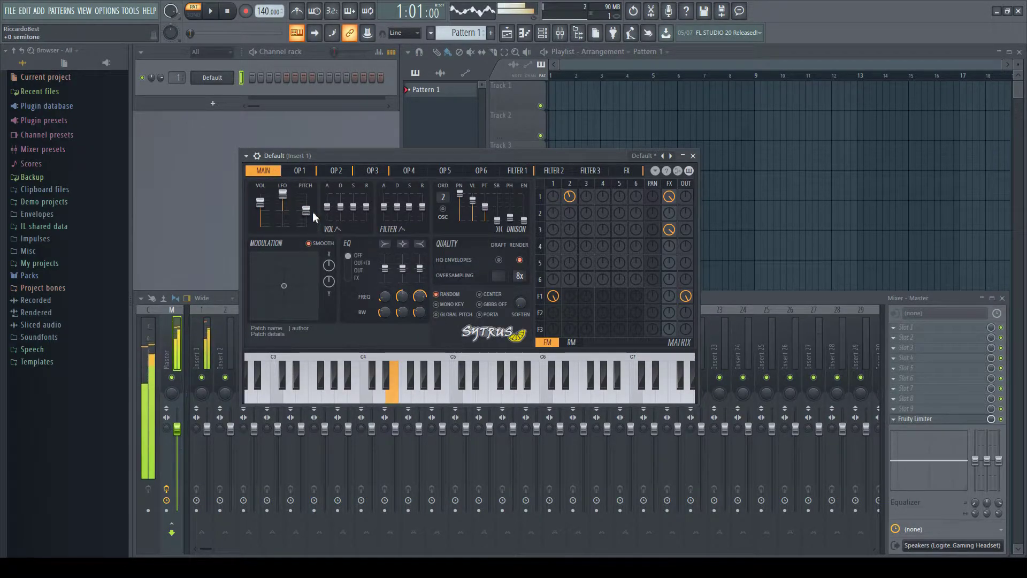
pyautogui.press('c')
pyautogui.press('p')
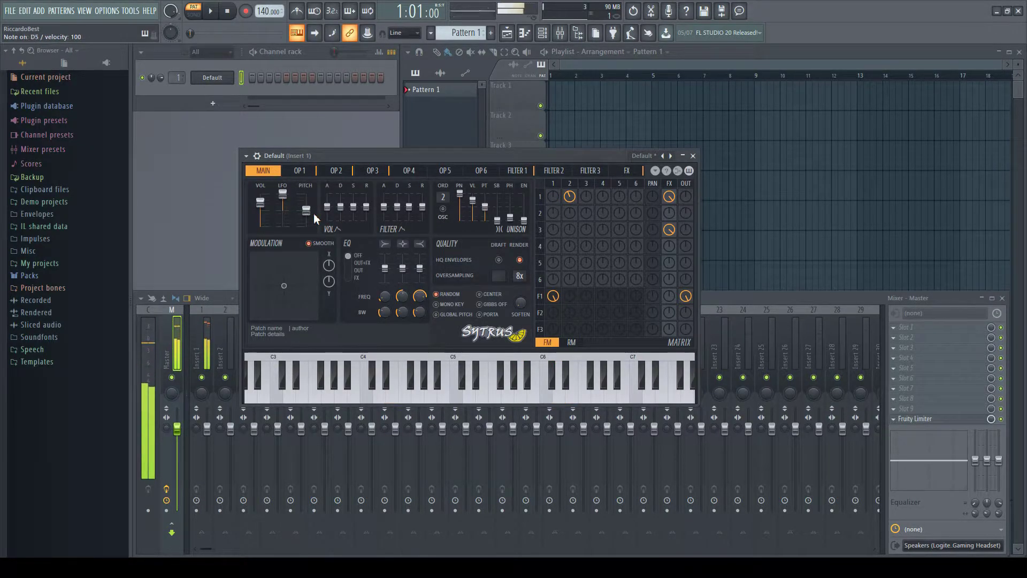
# Play low E4 notes alternating with higher two-note stabs to try out a riff with the patch
pyautogui.press('c')
pyautogui.press('c')
pyautogui.press('w')
pyautogui.press('c')
pyautogui.press('c')
pyautogui.press('u')
pyautogui.press('p')
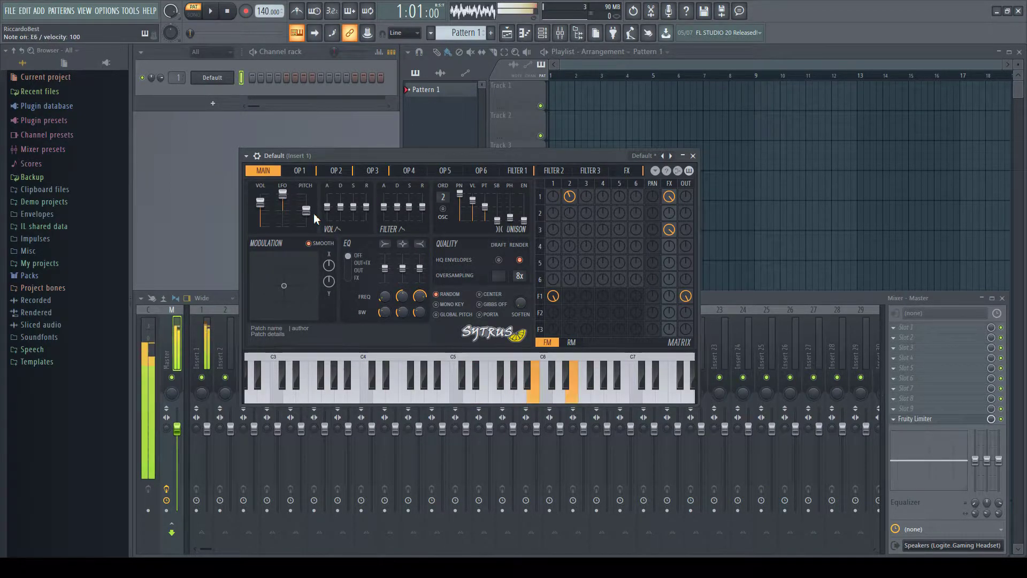
pyautogui.press('w')
pyautogui.press('e')
pyautogui.press('y')
pyautogui.press('o')
pyautogui.press('6')
pyautogui.press('9')
pyautogui.press('w')
pyautogui.press('e')
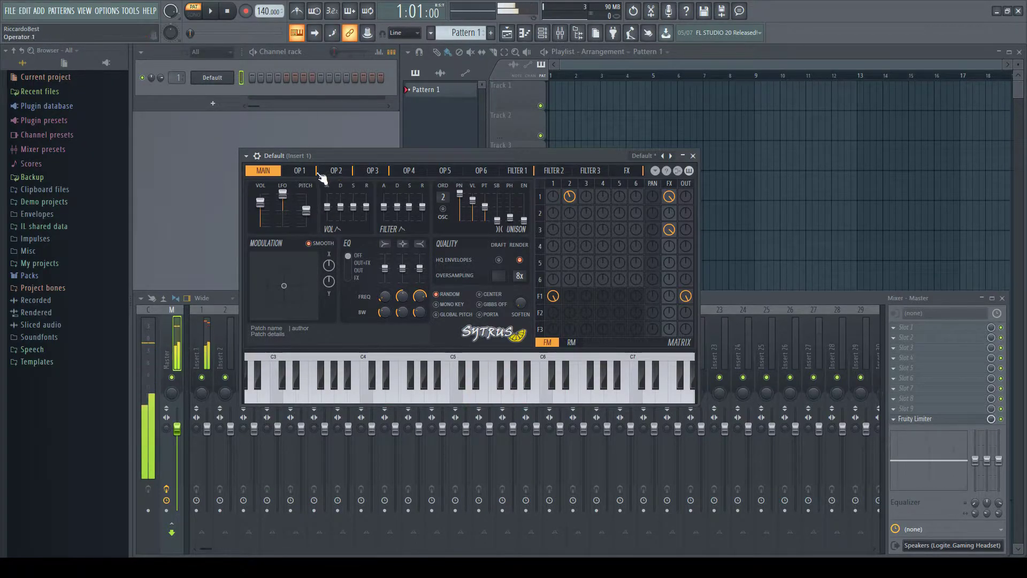
# Cut the attack of operator 1's volume envelope to zero and audition the change
pyautogui.click(317, 172)
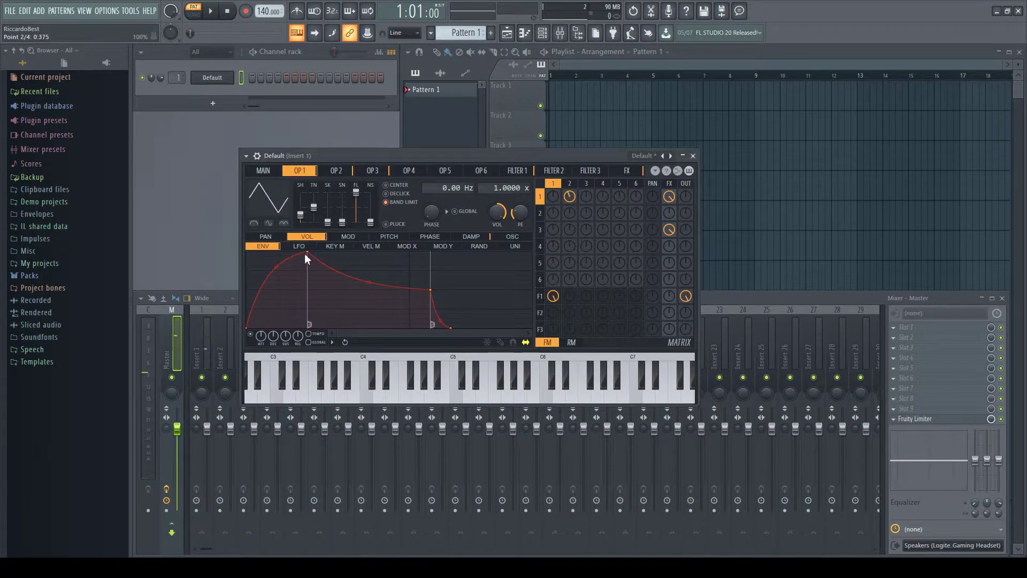
pyautogui.moveTo(310, 253); pyautogui.dragTo(247, 254)
pyautogui.press('e')
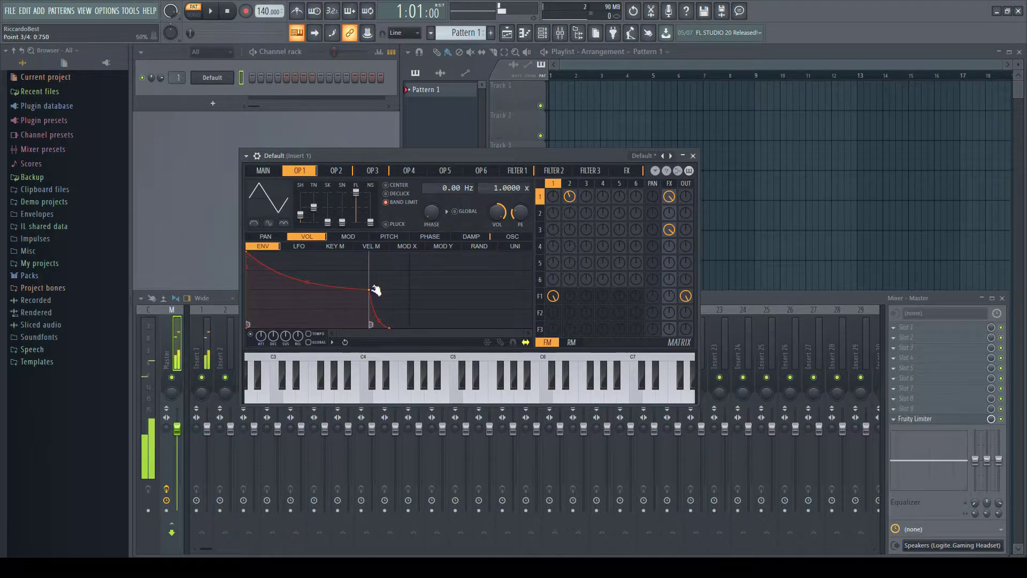
pyautogui.press('e')
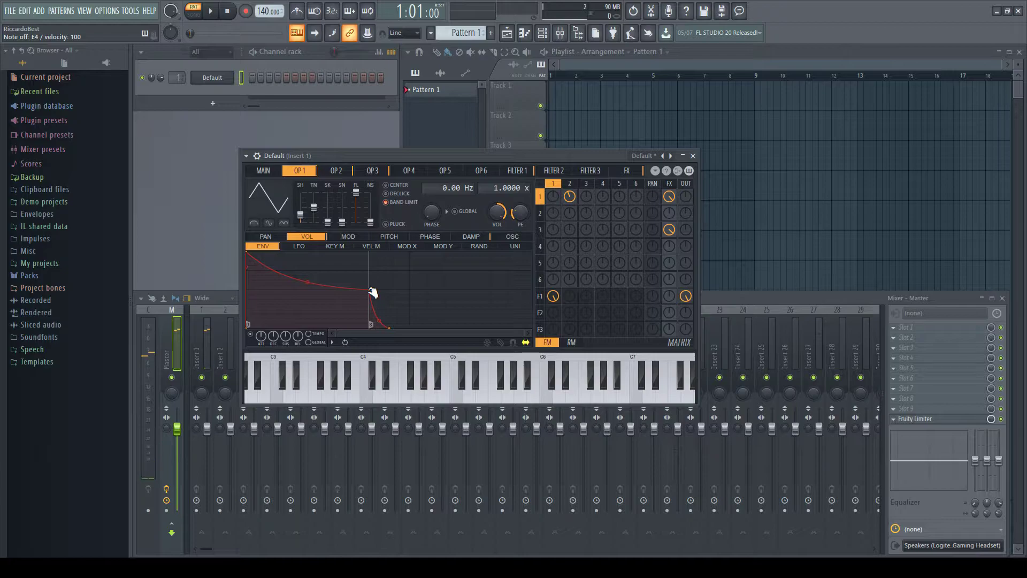
pyautogui.press('e')
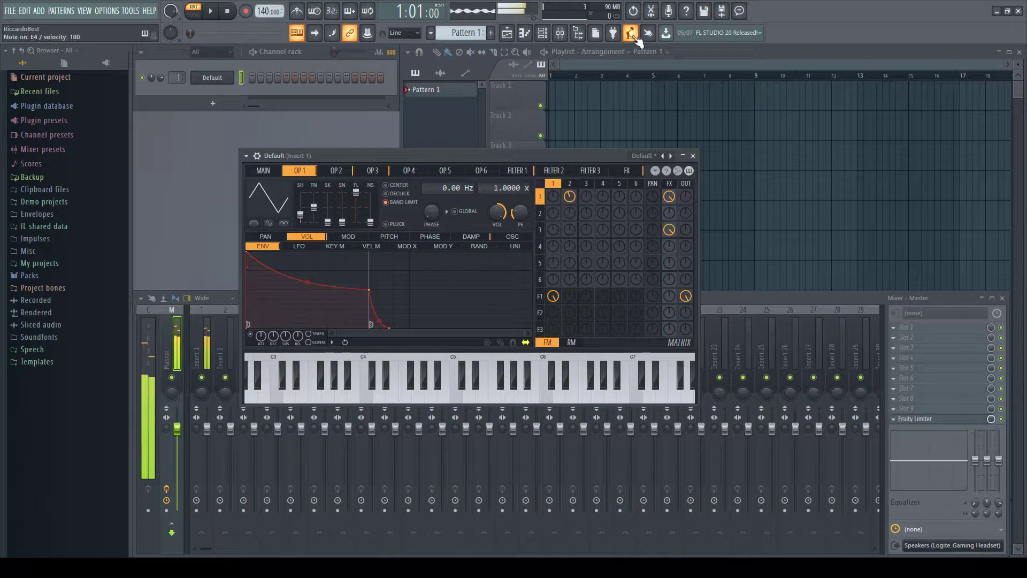
# Set the tempo to 90 and enter a rhythm of short E4 notes across bar 1 in the piano roll, playing it back
pyautogui.click(525, 32)
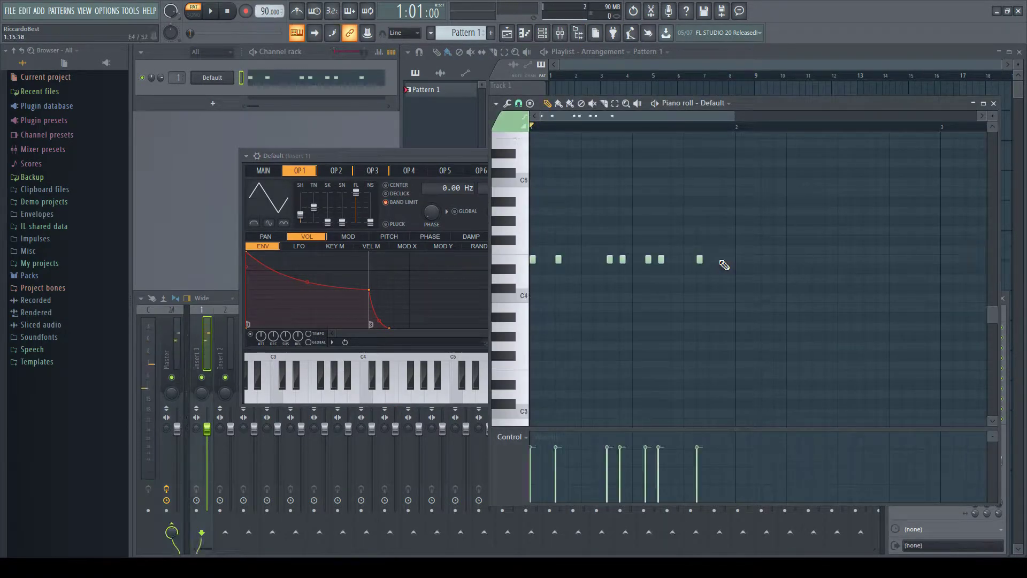
pyautogui.click(725, 260)
pyautogui.press('space')
# Duplicate the bar 1 notes into bar 2, align the copies to the bar start, and deselect them
pyautogui.moveTo(756, 292); pyautogui.dragTo(401, 229)
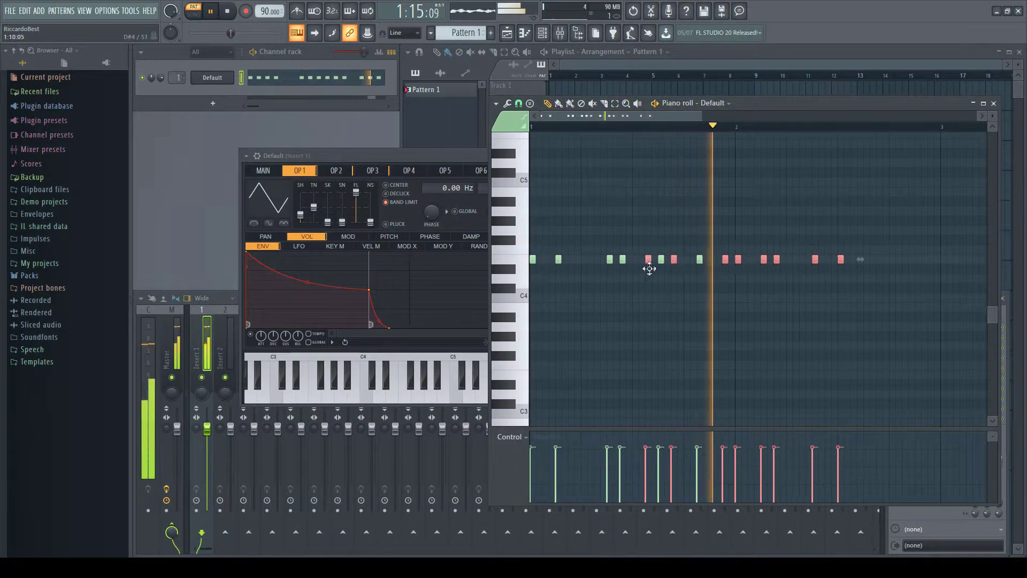
pyautogui.moveTo(750, 268); pyautogui.dragTo(737, 264)
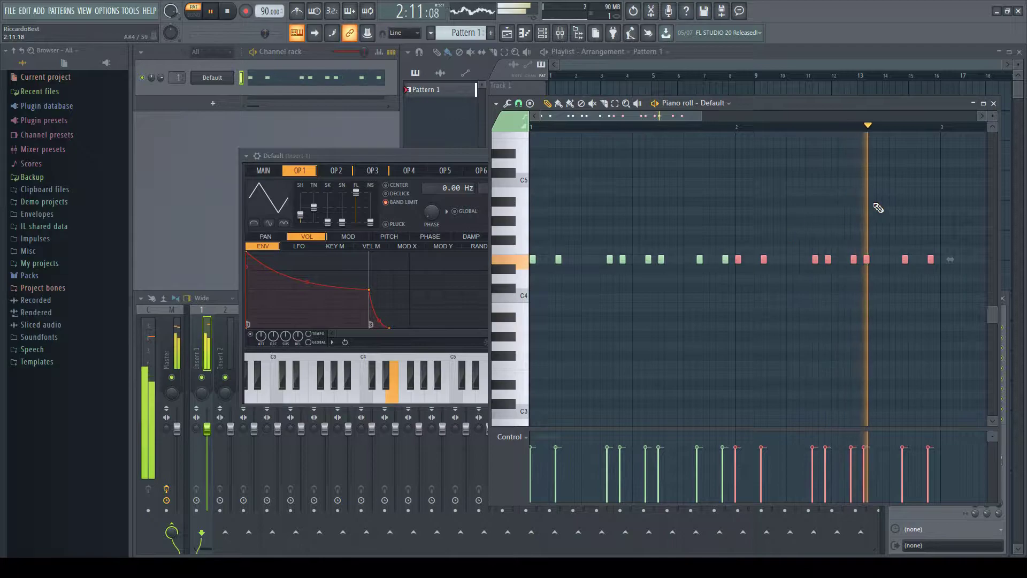
pyautogui.click(913, 224)
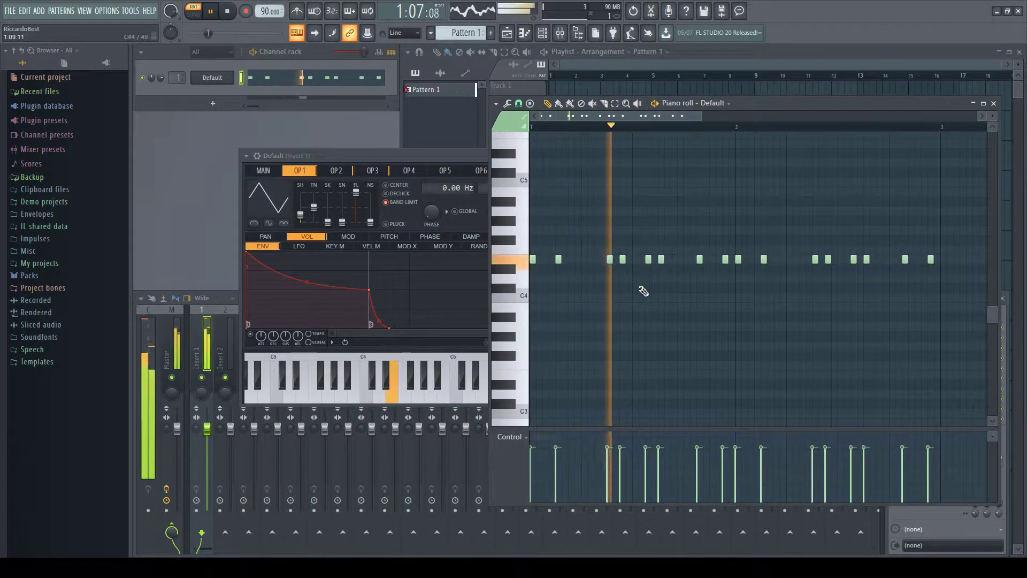
# Add a B5 and E6 stab on step 5 of bar 1 and play the pattern
pyautogui.scroll(2, 512, 345)
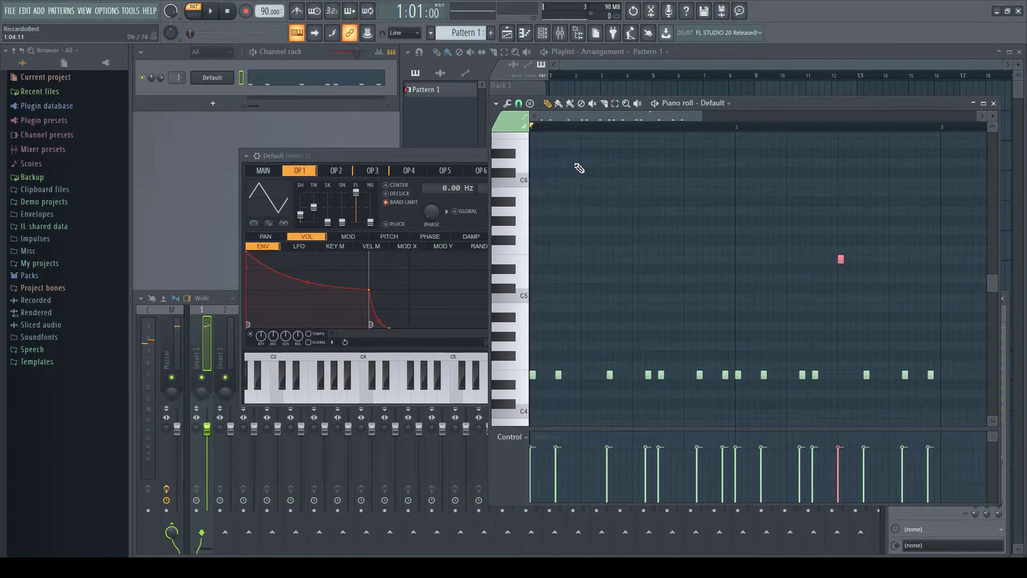
pyautogui.press('u')
pyautogui.press('p')
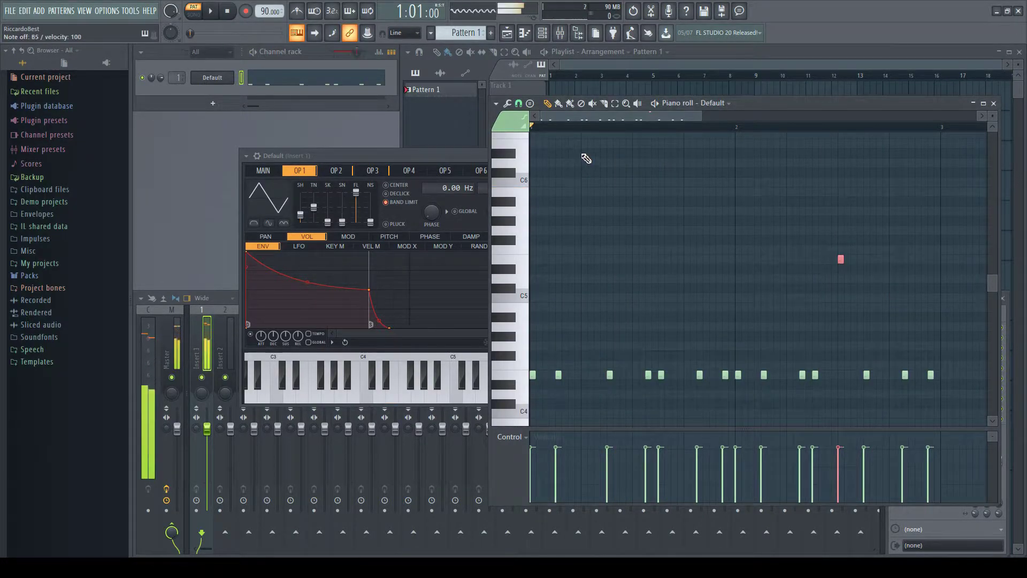
pyautogui.press('space')
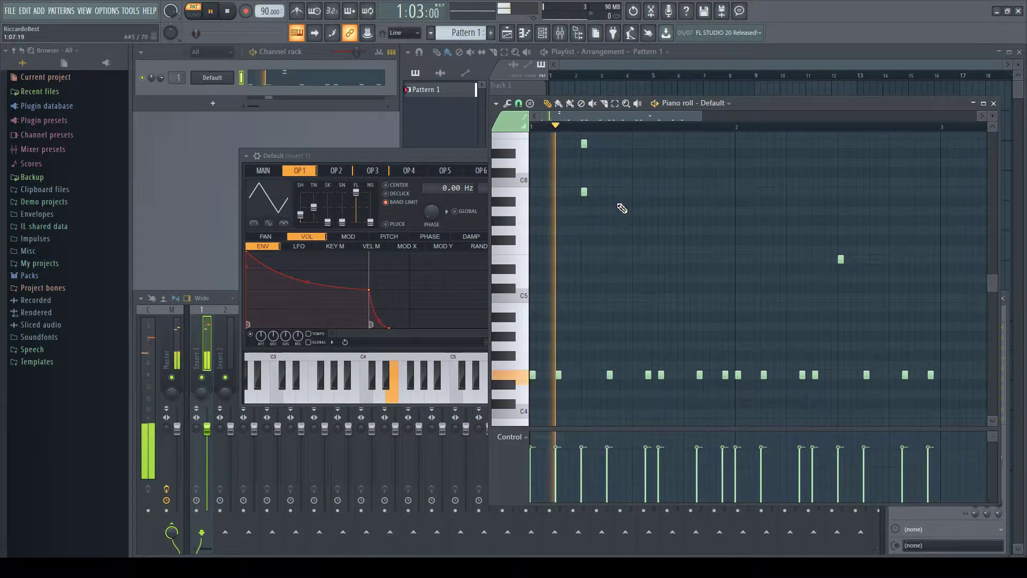
pyautogui.press('space')
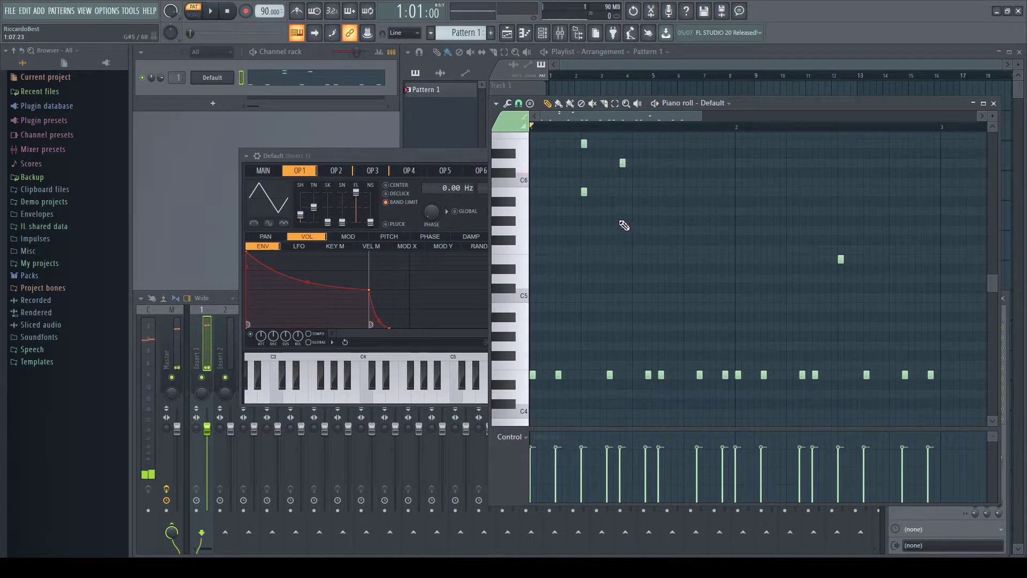
# Complete the stab on step 8 of bar 1 by adding A5 under the D6 note, and play it back
pyautogui.moveTo(620, 212); pyautogui.dragTo(621, 210)
pyautogui.press('space')
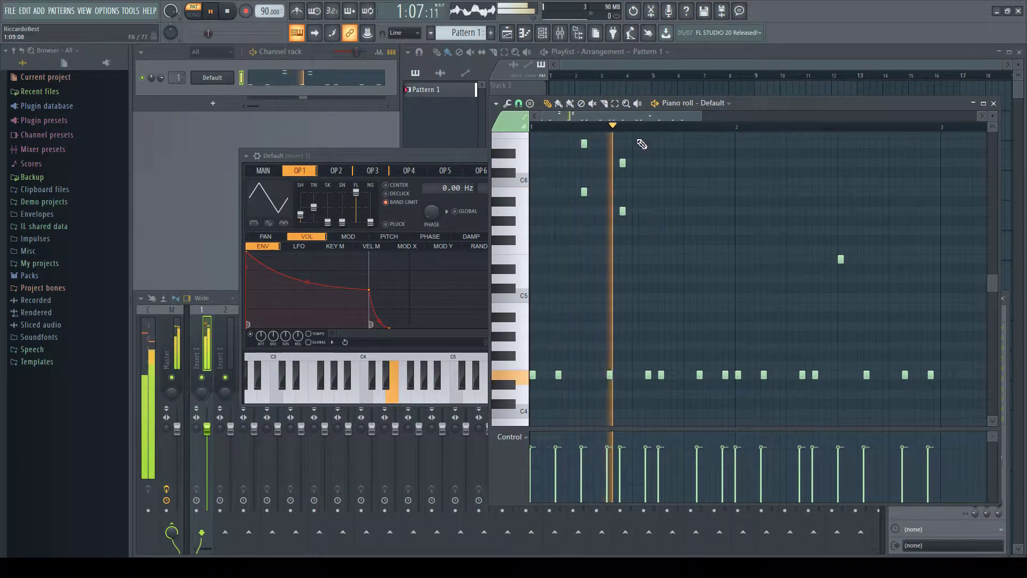
pyautogui.press('space')
pyautogui.press('space')
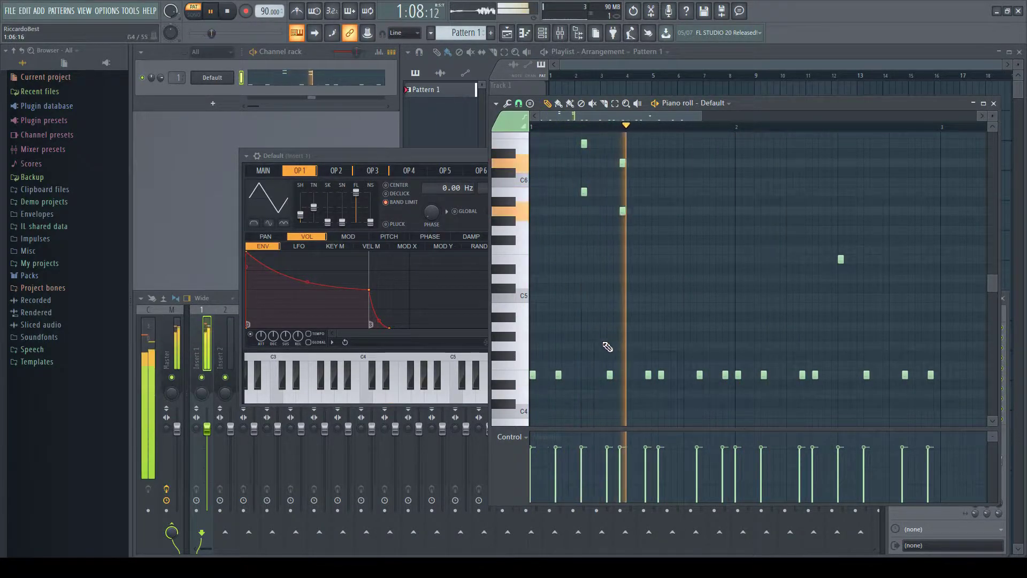
pyautogui.press('space')
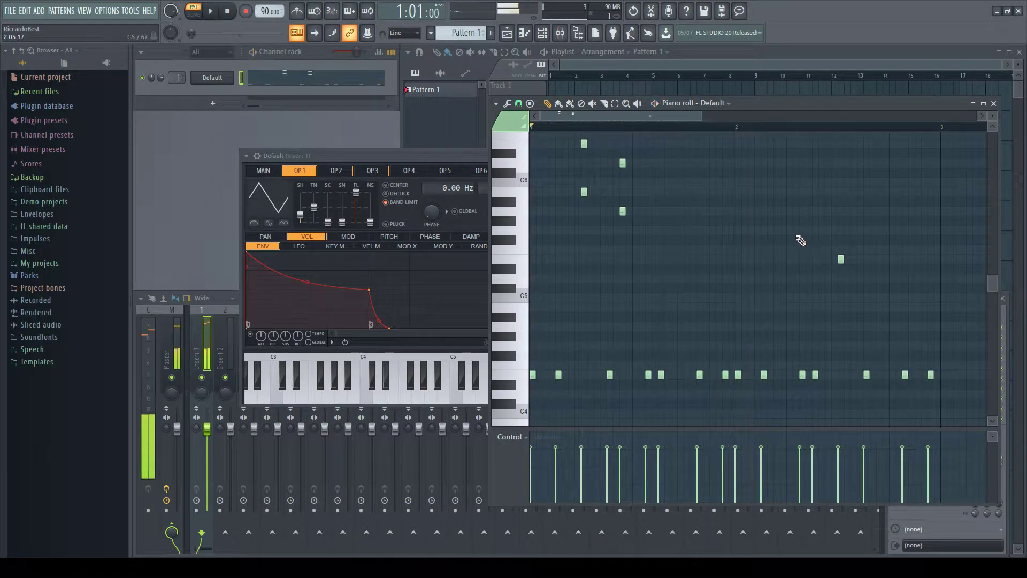
# Try out the A5 and D6 stab, add it on step 5 of bar 2, and start playback
pyautogui.press('y')
pyautogui.press('o')
pyautogui.press('y')
pyautogui.press('o')
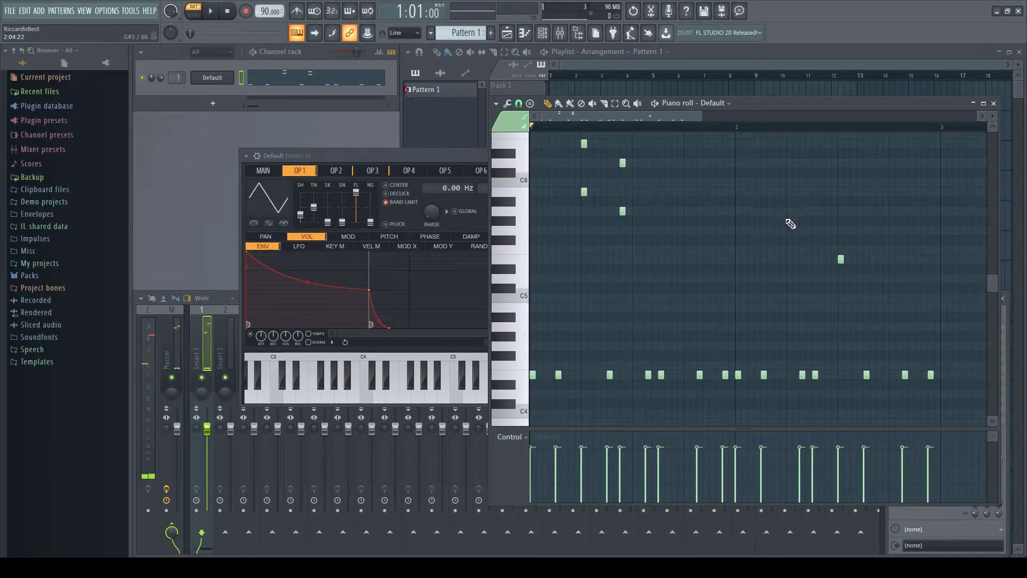
pyautogui.press('y')
pyautogui.press('o')
pyautogui.click(790, 163)
pyautogui.press('space')
# Play from the start of bar 2, then add A5 and D6 on step 7 and G#5 and C#6 on step 8
pyautogui.click(737, 128)
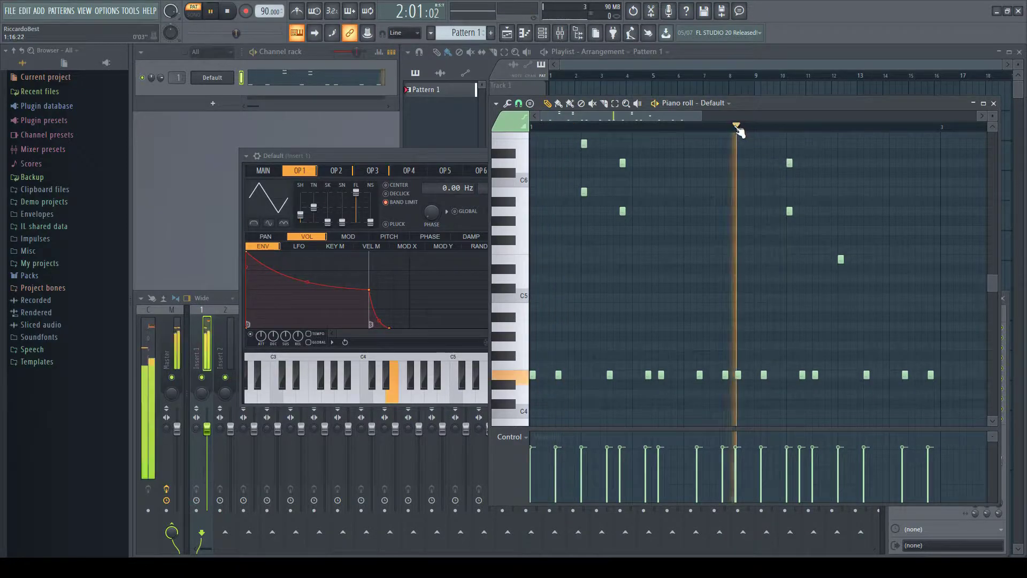
pyautogui.press('space')
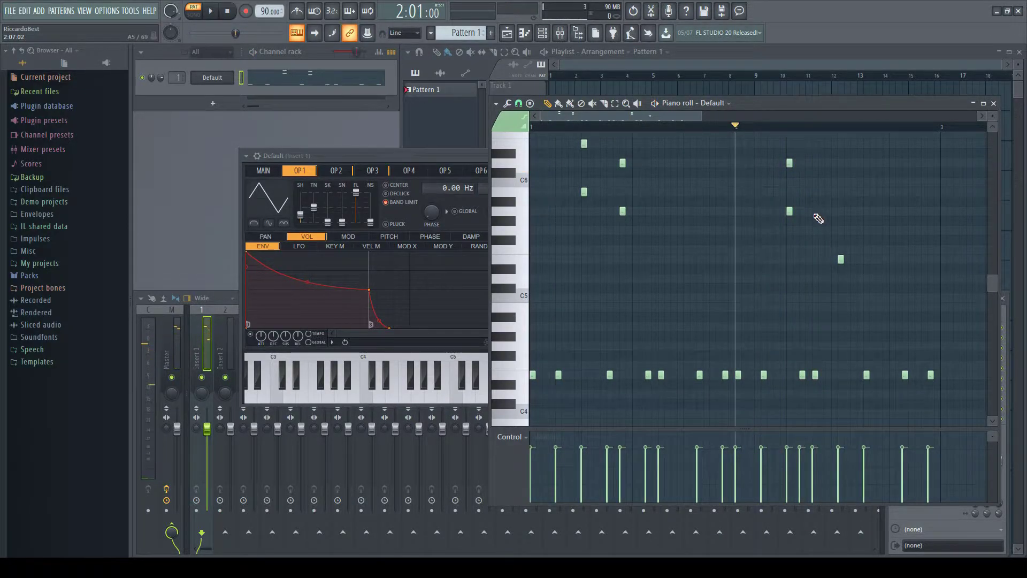
pyautogui.click(828, 221)
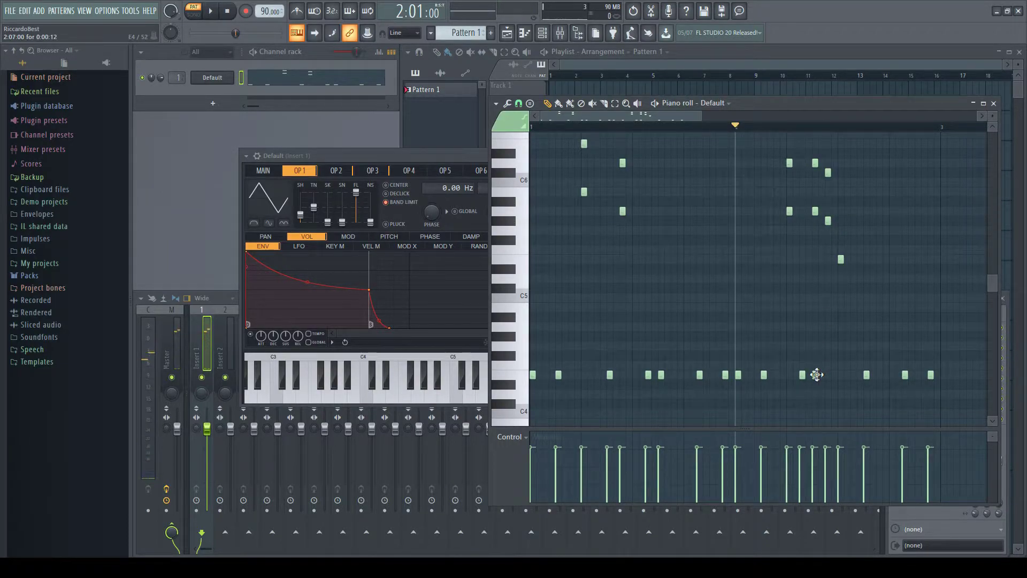
# Add an E4 note on step 6 of bar 1 and play the pattern from the start
pyautogui.click(228, 11)
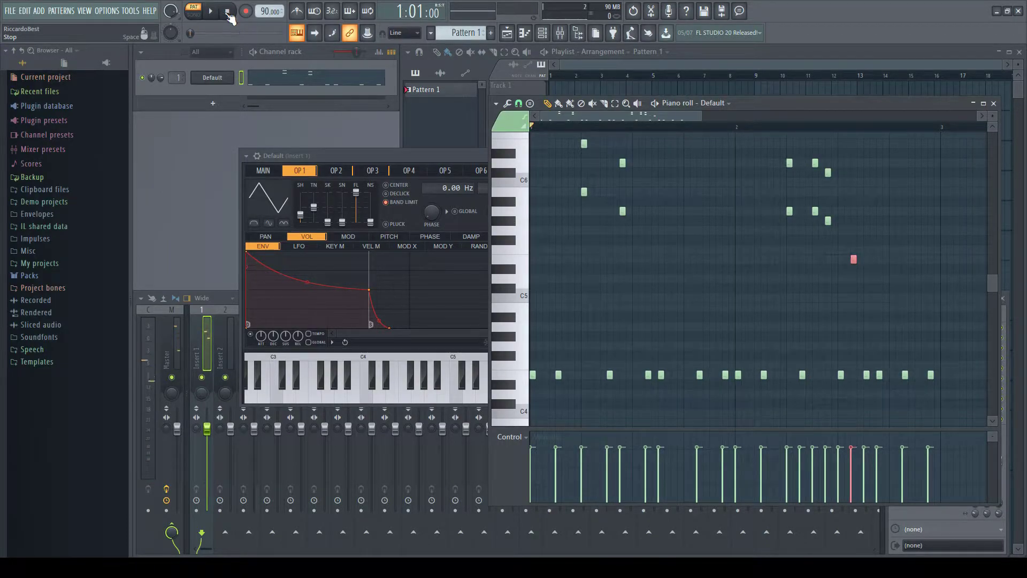
pyautogui.press('space')
pyautogui.press('space')
pyautogui.click(597, 375)
pyautogui.press('space')
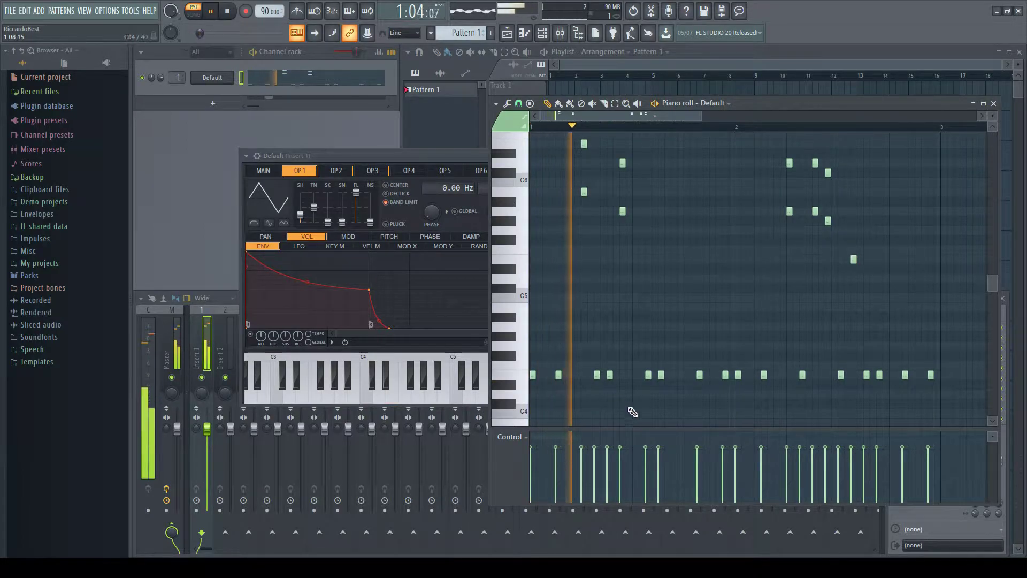
pyautogui.press('space')
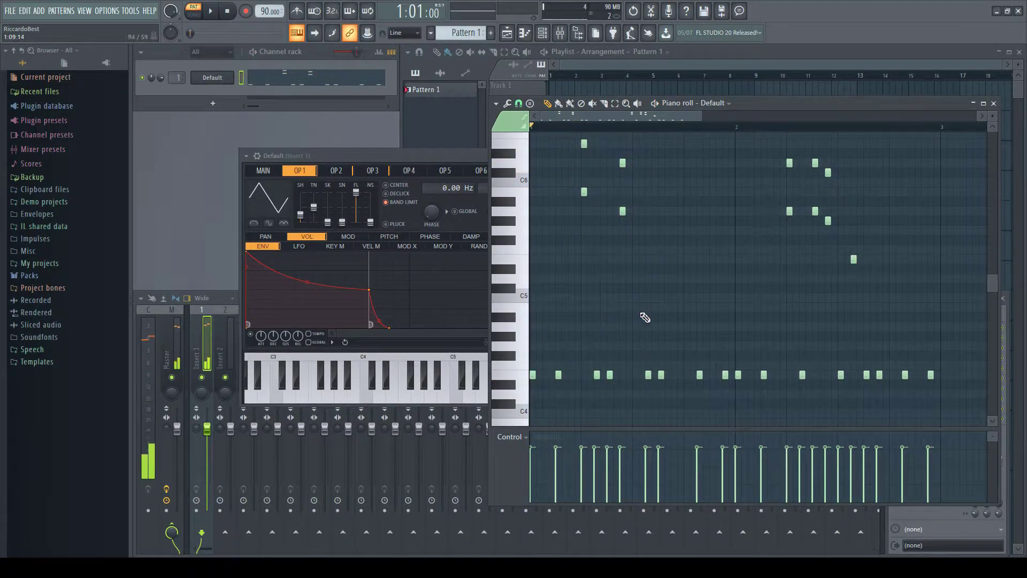
# Add a note on step 9 of bar 1, play it back, and move it to D5
pyautogui.click(631, 259)
pyautogui.moveTo(629, 259); pyautogui.dragTo(636, 260)
pyautogui.press('space')
pyautogui.press('space')
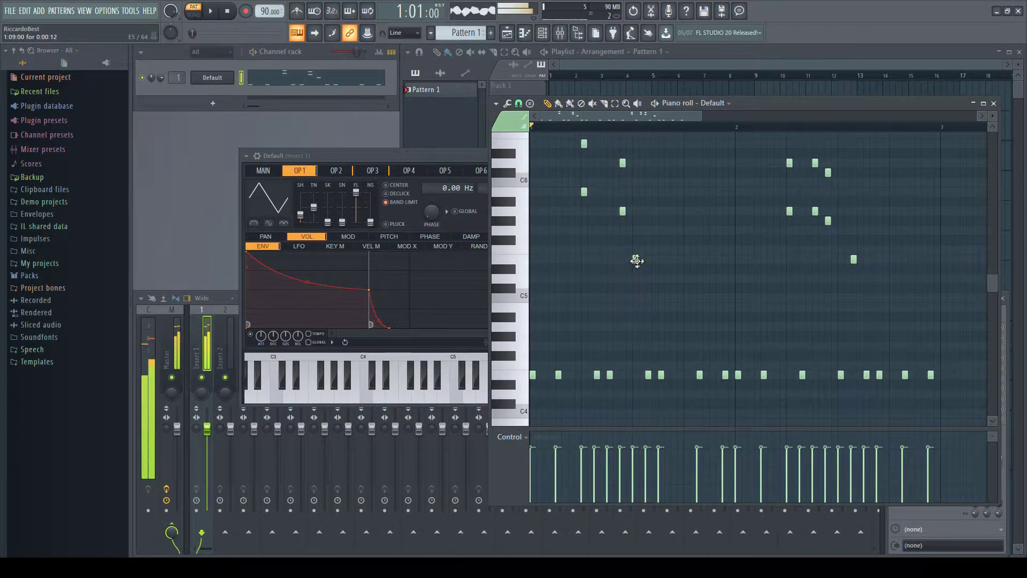
pyautogui.moveTo(637, 271); pyautogui.dragTo(637, 278)
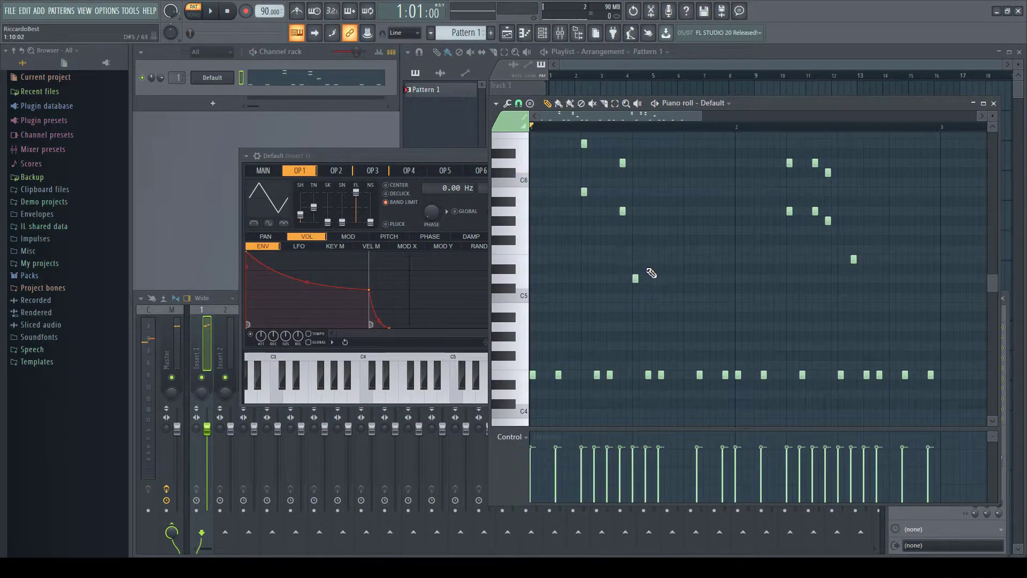
# Replace the E4 on step 10 of bar 1 with E5, play the pattern, and add E5 on step 12
pyautogui.click(648, 265)
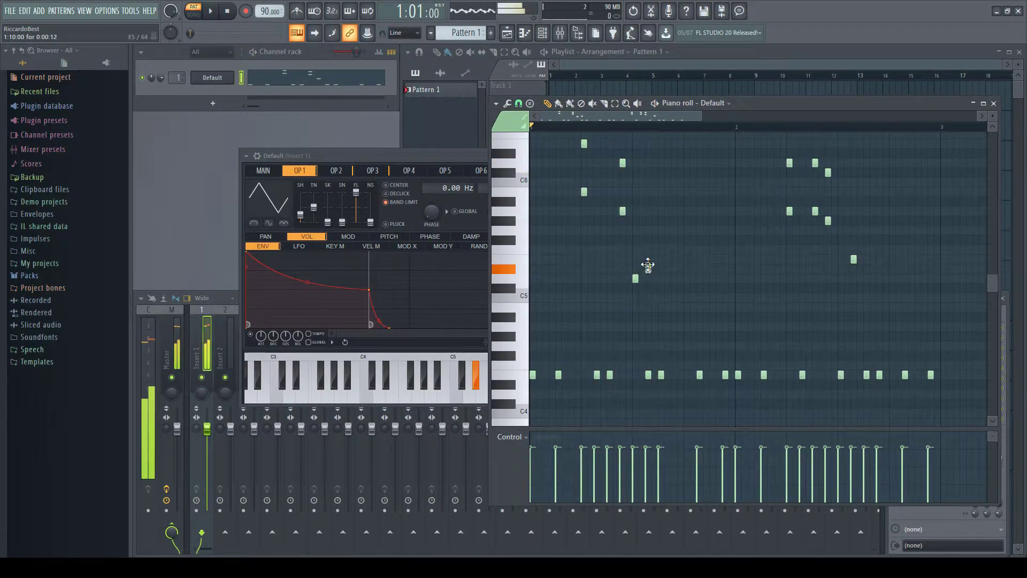
pyautogui.rightClick(648, 375)
pyautogui.press('space')
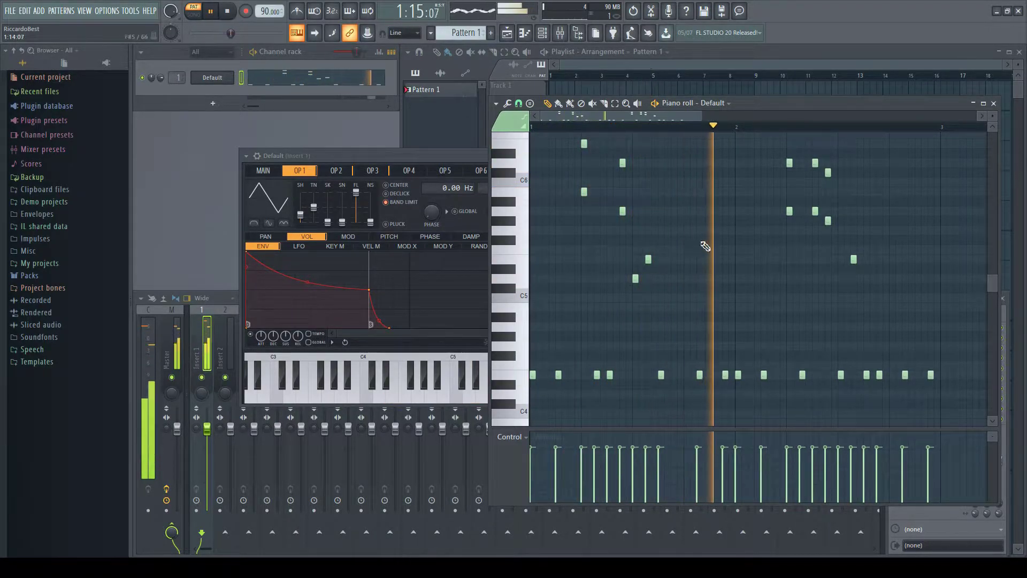
pyautogui.click(675, 260)
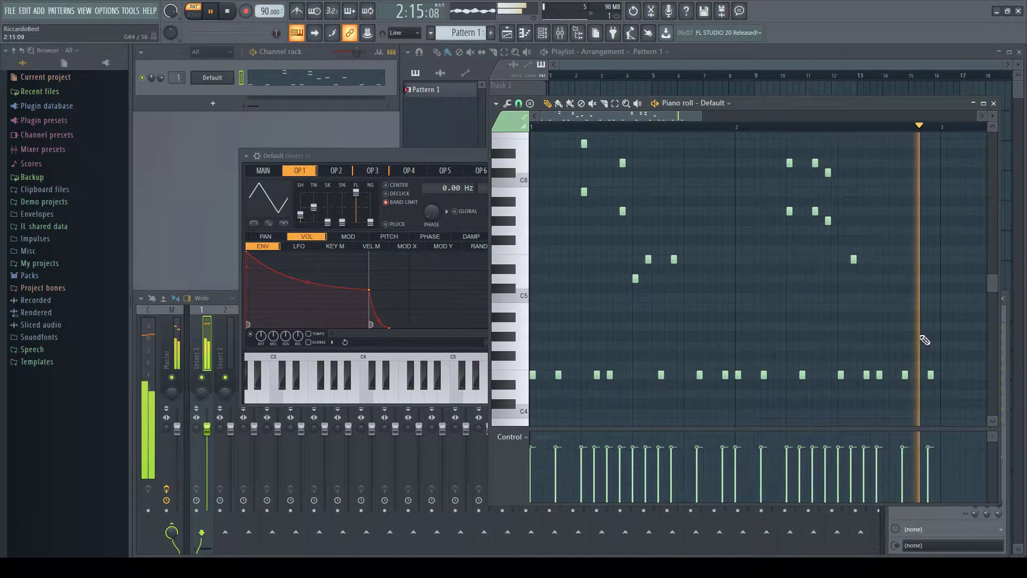
# In bar 2, raise the E4 on step 12 to D5, add D5 on step 15, and replace the E4 on step 16 with E5
pyautogui.moveTo(882, 375); pyautogui.dragTo(878, 278)
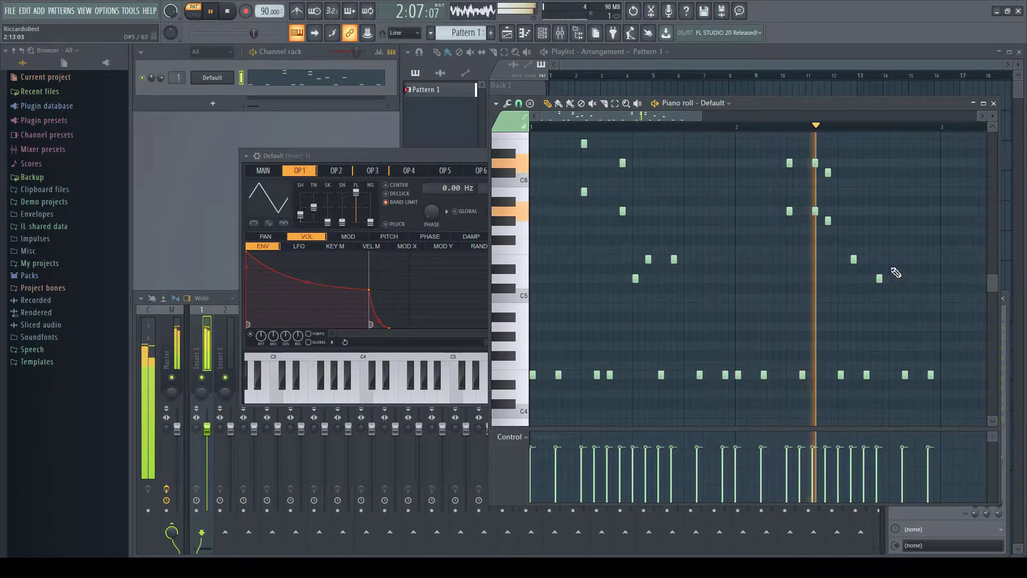
pyautogui.click(918, 278)
pyautogui.click(931, 259)
pyautogui.rightClick(931, 375)
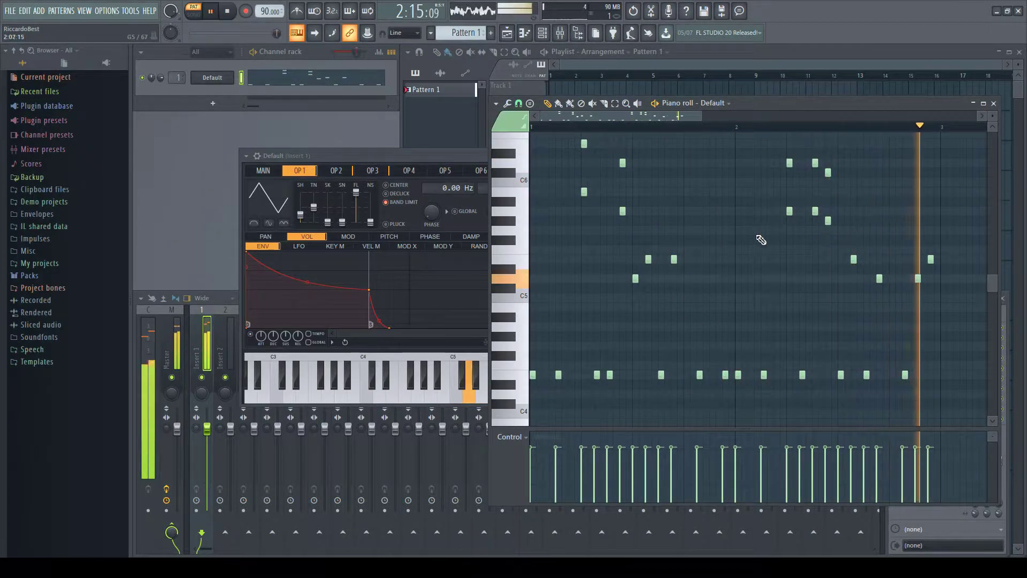
# Lengthen the B5/E6 and A5/D6 stabs on steps 5 and 8 of bar 1
pyautogui.moveTo(661, 216); pyautogui.dragTo(600, 150)
pyautogui.hotkey('ctrl', 'd')
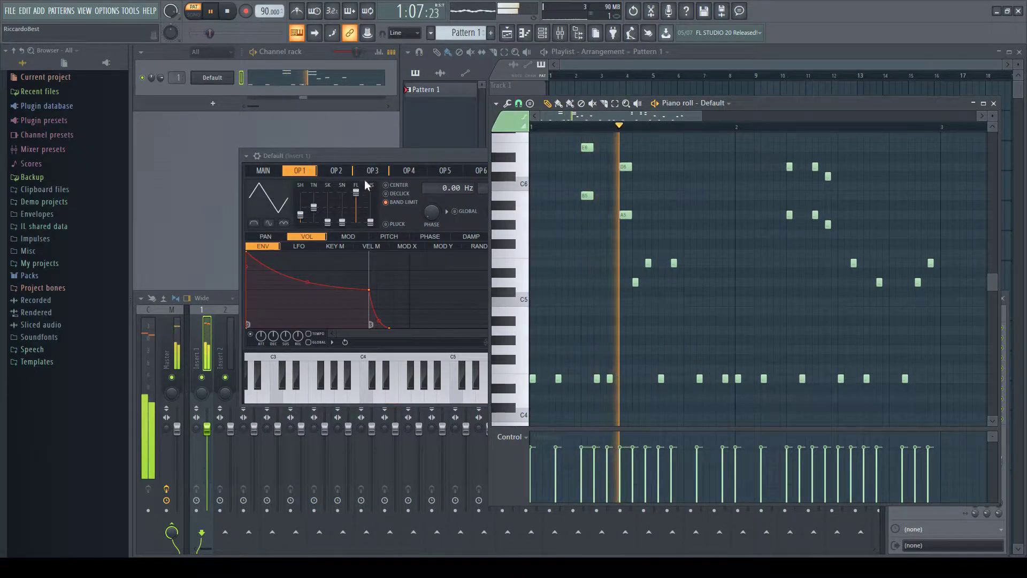
pyautogui.press('space')
pyautogui.moveTo(654, 229); pyautogui.dragTo(563, 143)
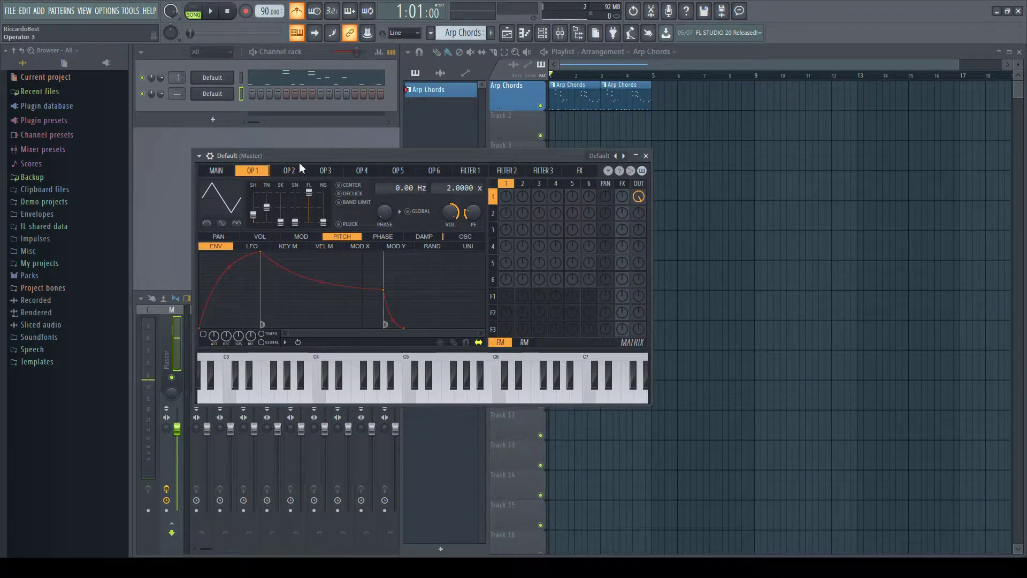
# Enable operator 1's volume envelope on the second Sytrus and shape it with no attack, a shorter decay, higher sustain and longer release
pyautogui.press('e')
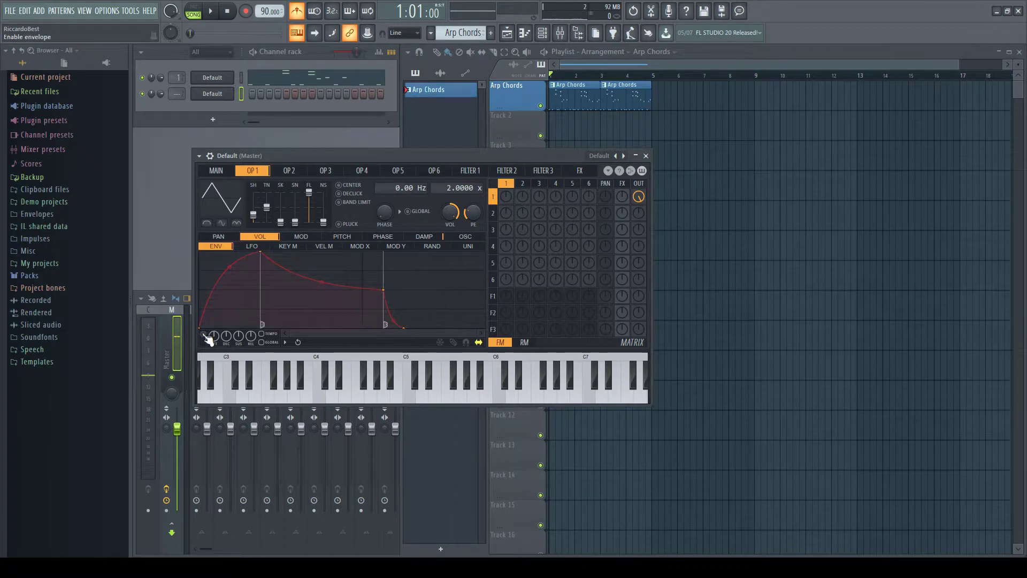
pyautogui.moveTo(262, 253); pyautogui.dragTo(154, 232)
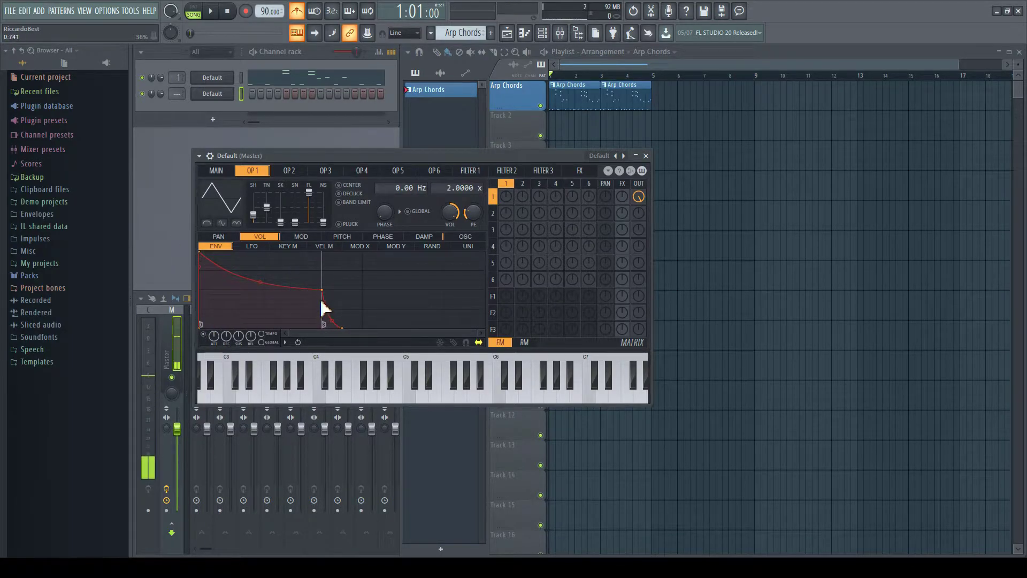
pyautogui.moveTo(323, 286); pyautogui.dragTo(299, 264)
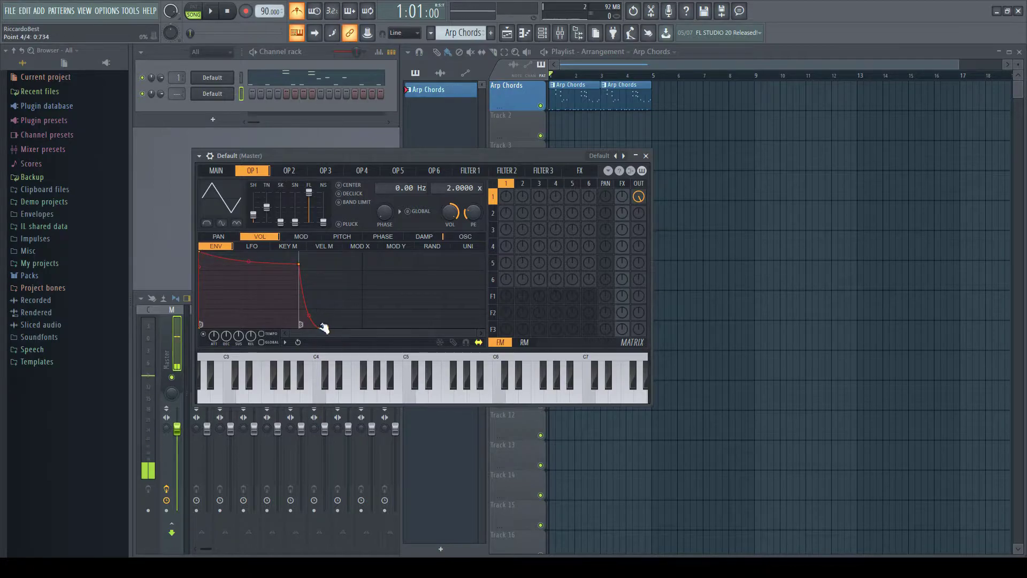
pyautogui.moveTo(364, 332); pyautogui.dragTo(430, 330)
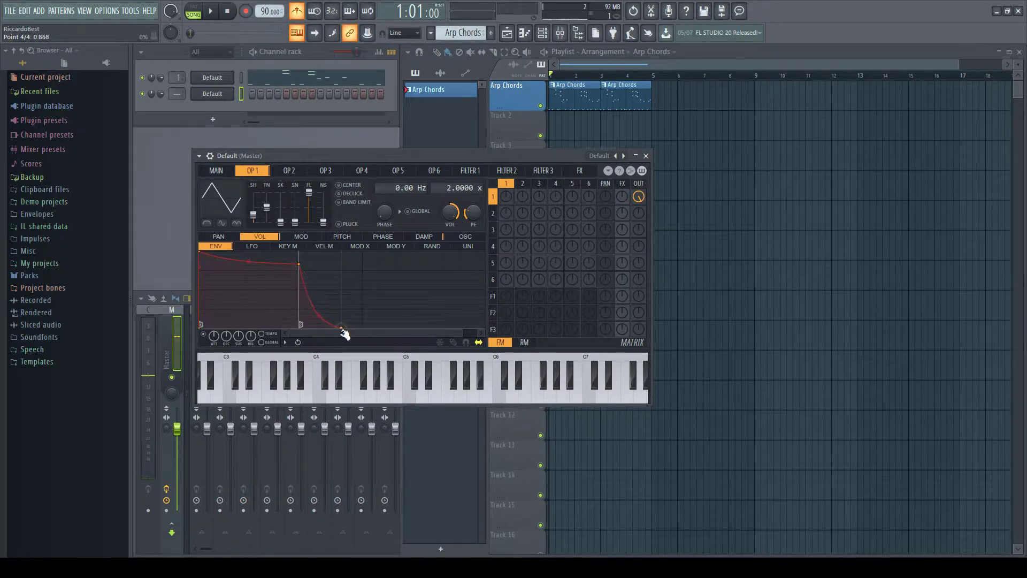
# Send operator 1 to the effects, set the reverb color to Warmer, and increase the reverb room size and decay while auditioning notes
pyautogui.moveTo(622, 197); pyautogui.dragTo(614, 184)
pyautogui.press('e')
pyautogui.click(579, 171)
pyautogui.press('e')
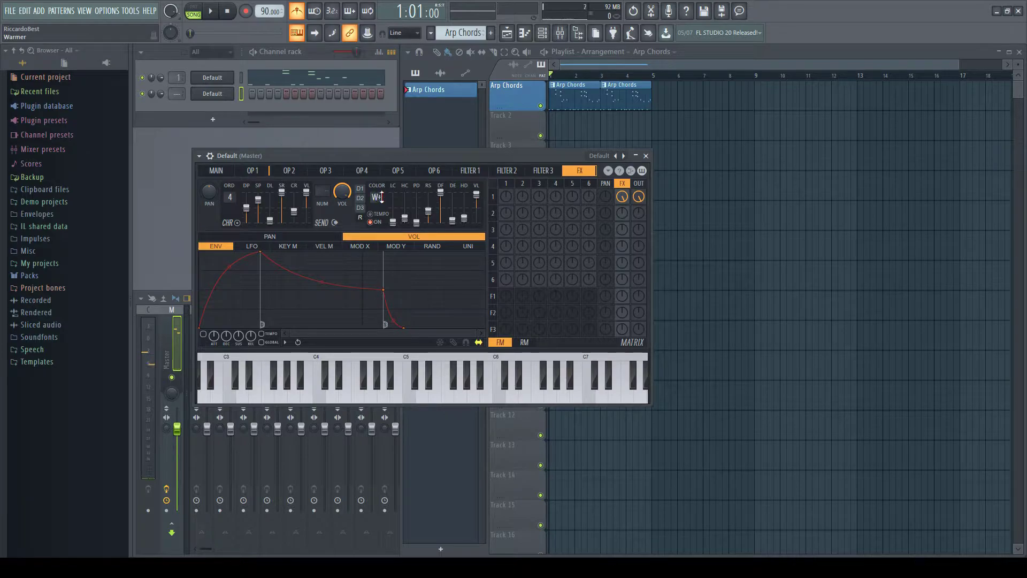
pyautogui.press('e')
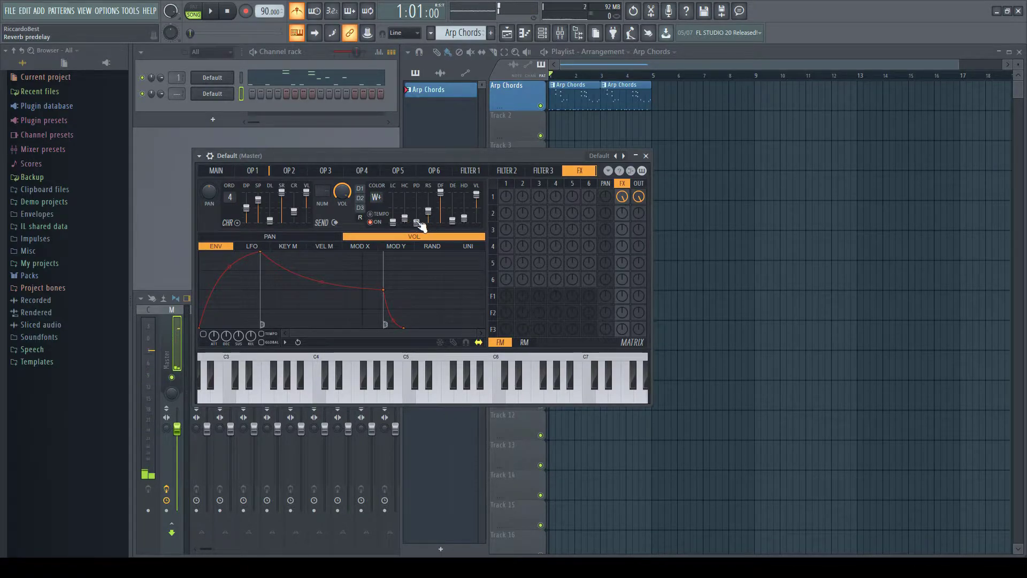
pyautogui.press('e')
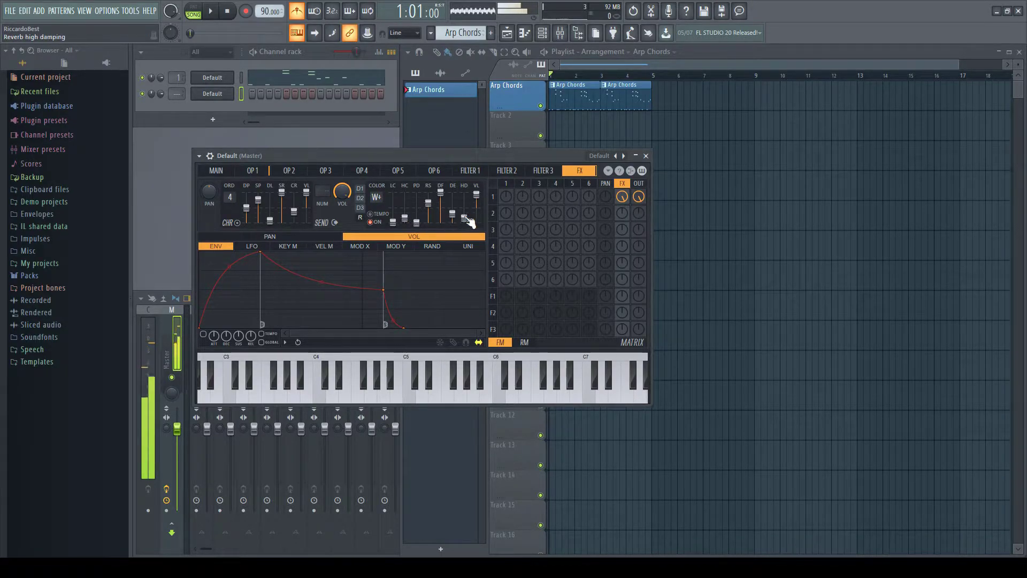
# Give operator 1's volume envelope a short attack and review the synth's main and effects settings
pyautogui.click(265, 174)
pyautogui.moveTo(196, 255); pyautogui.dragTo(209, 263)
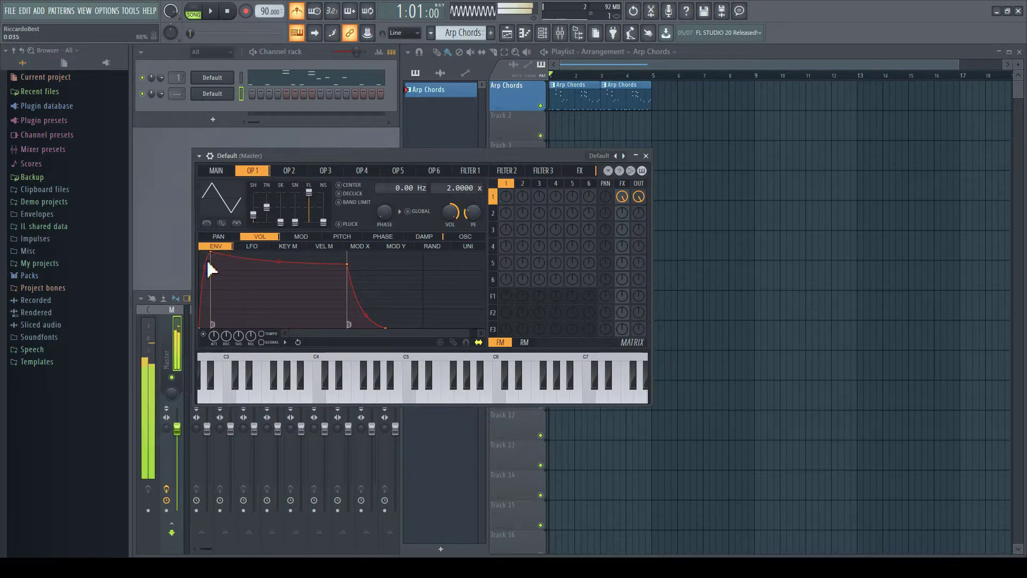
pyautogui.click(219, 171)
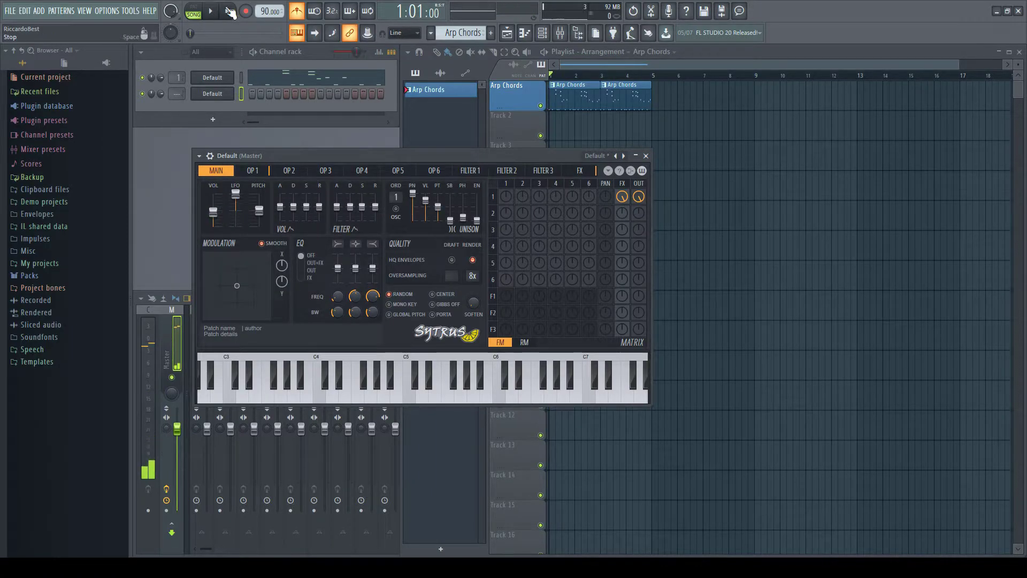
pyautogui.click(582, 172)
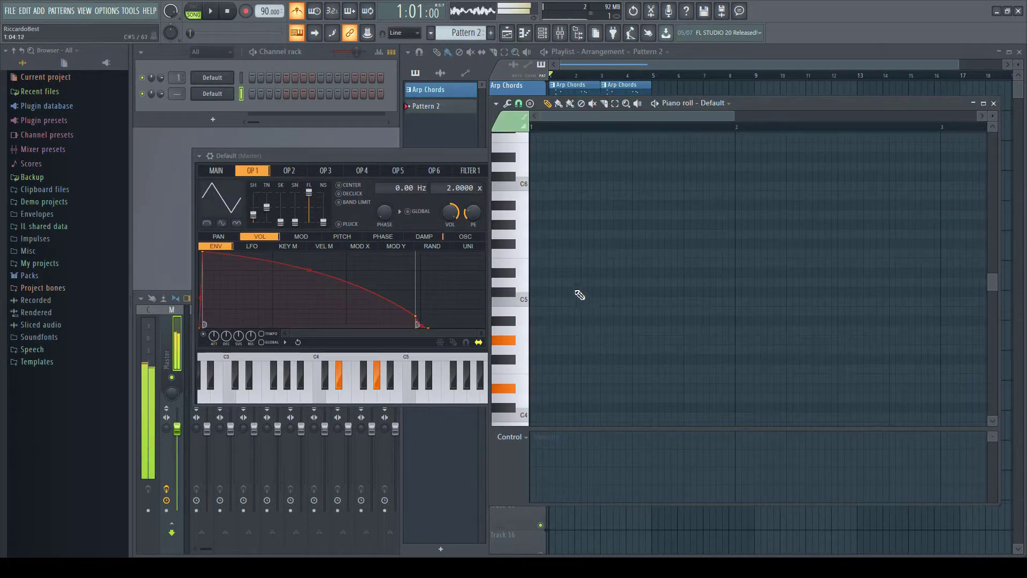
# Draw a one-bar chord of D#4 and G#4 in bar 1 of Pattern 2
pyautogui.scroll(-2, 579, 286)
pyautogui.click(535, 330)
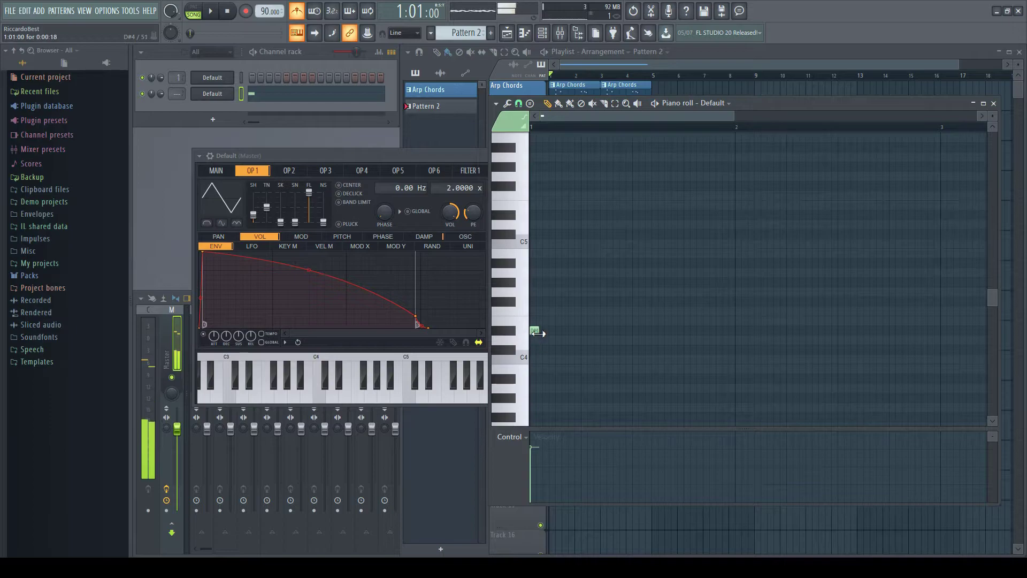
pyautogui.moveTo(538, 333); pyautogui.dragTo(706, 354)
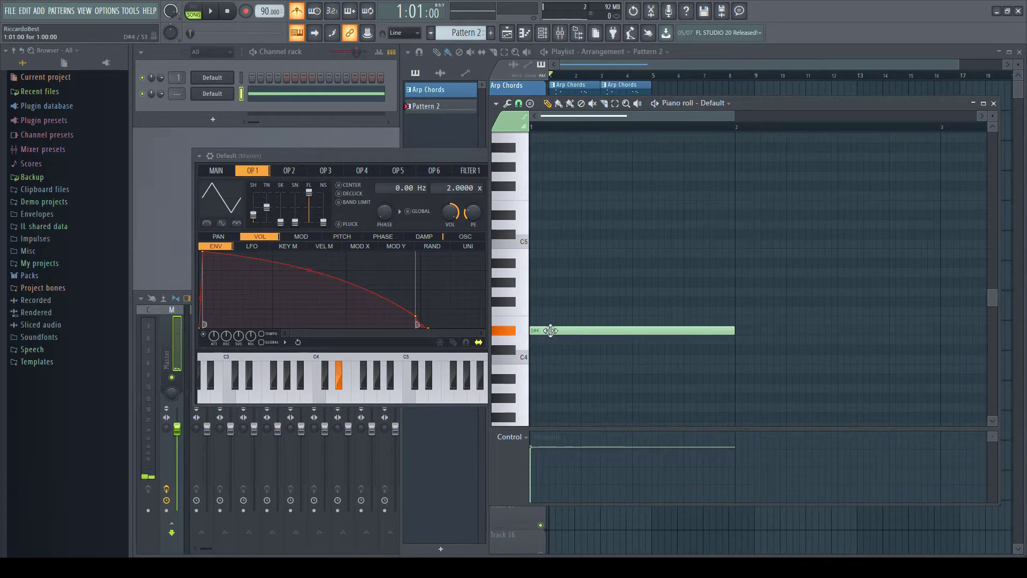
pyautogui.click(531, 283)
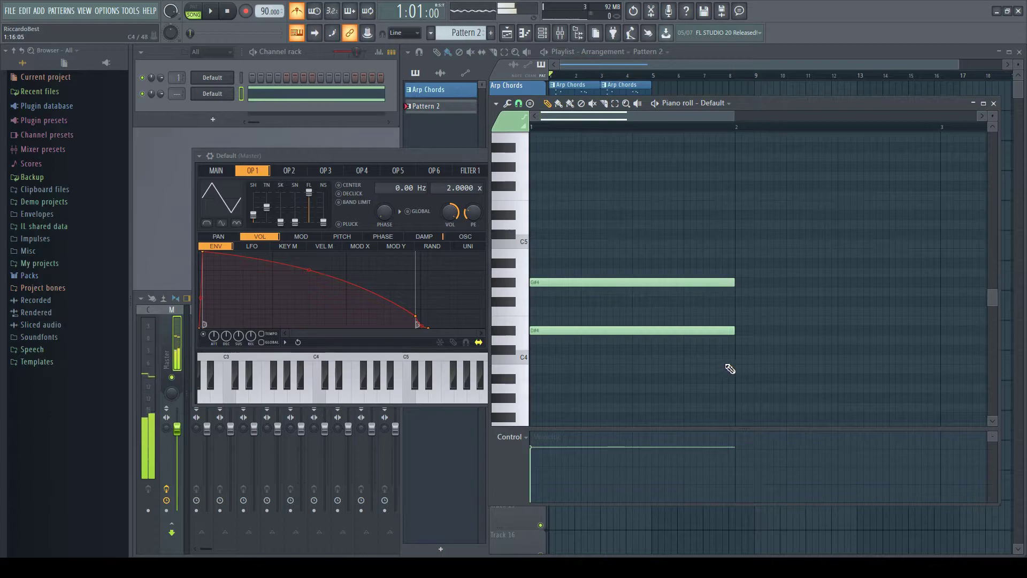
# Copy the chord into bar 2 as D4 and G4, and play Pattern 2 in pattern mode
pyautogui.hotkey('ctrl', 'a')
pyautogui.hotkey('shift', 'Right')
pyautogui.moveTo(610, 288); pyautogui.dragTo(804, 303)
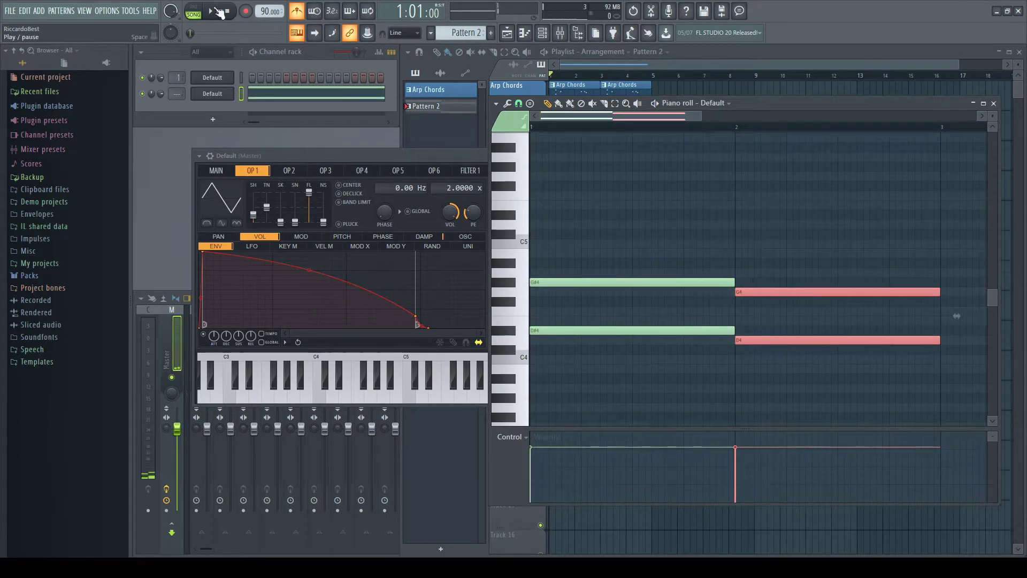
pyautogui.click(198, 8)
pyautogui.press('space')
pyautogui.hotkey('ctrl', 'd')
# Stop playback, audition C5, and add a one-bar chord of C5 and F4 in bar 3
pyautogui.moveTo(609, 117); pyautogui.dragTo(716, 128)
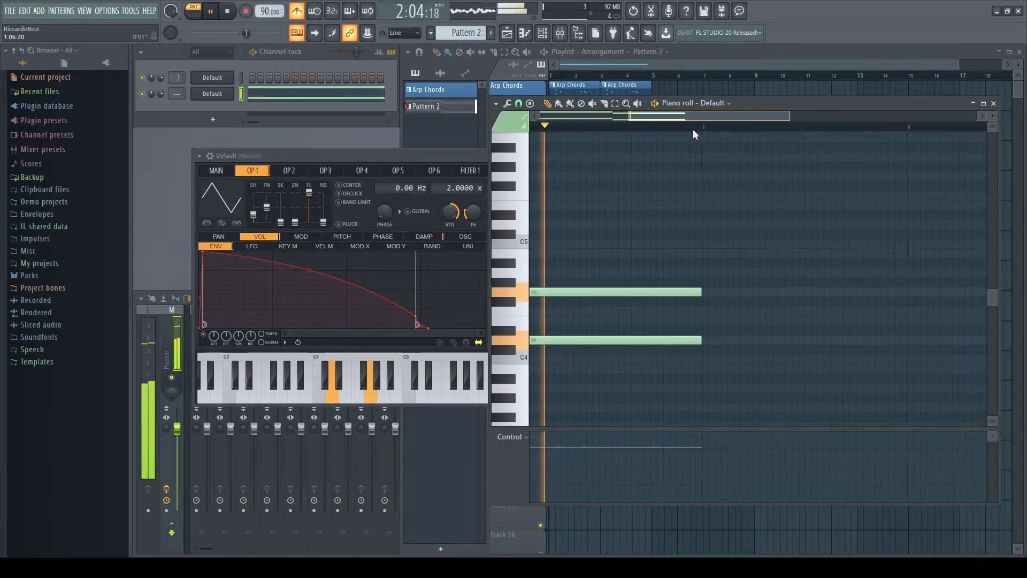
pyautogui.press('space')
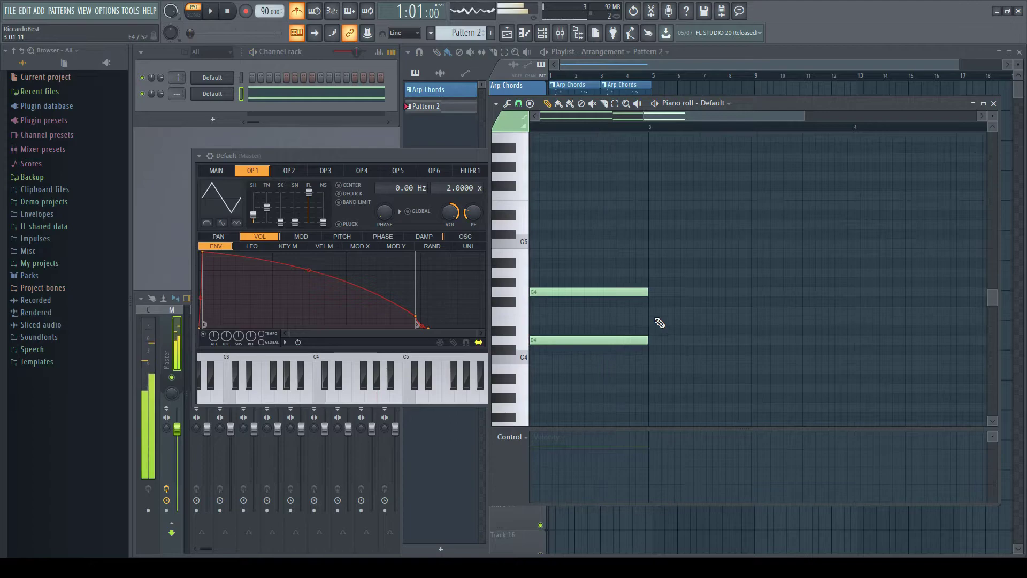
pyautogui.click(526, 241)
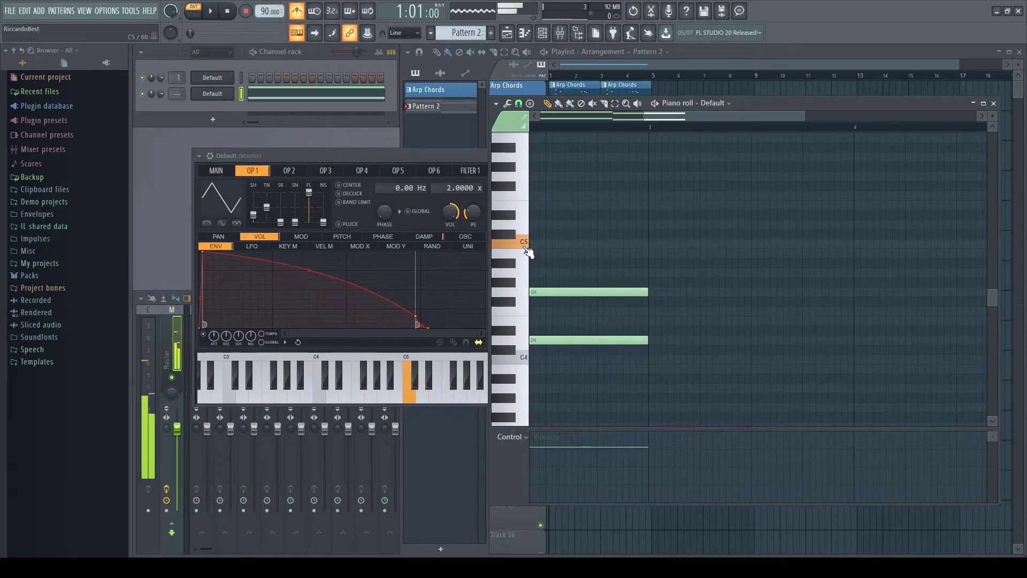
pyautogui.click(653, 244)
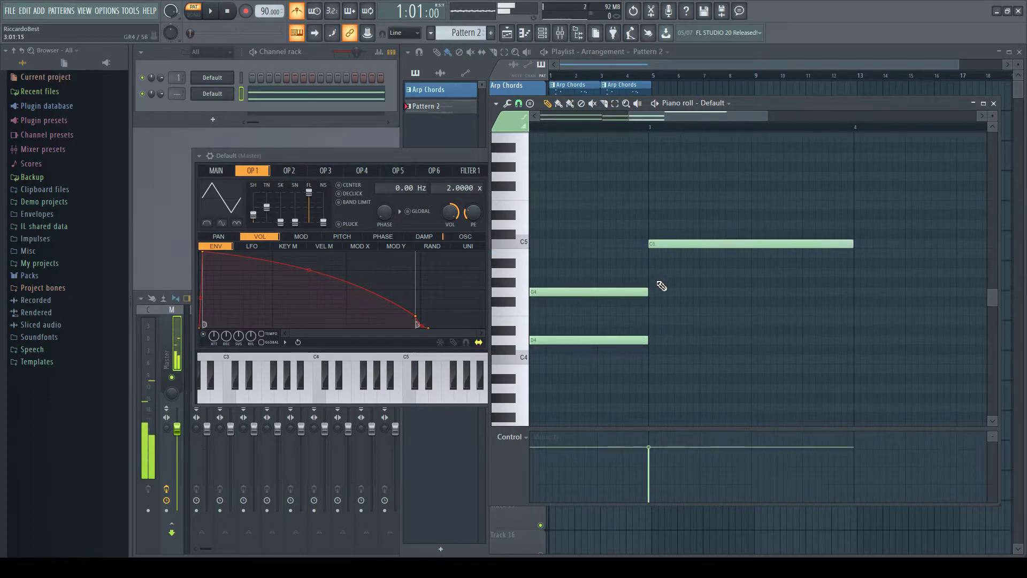
pyautogui.click(653, 311)
# Copy the bar 3 chord into bar 4 one semitone lower as E4 and B4
pyautogui.scroll(-3, 717, 134)
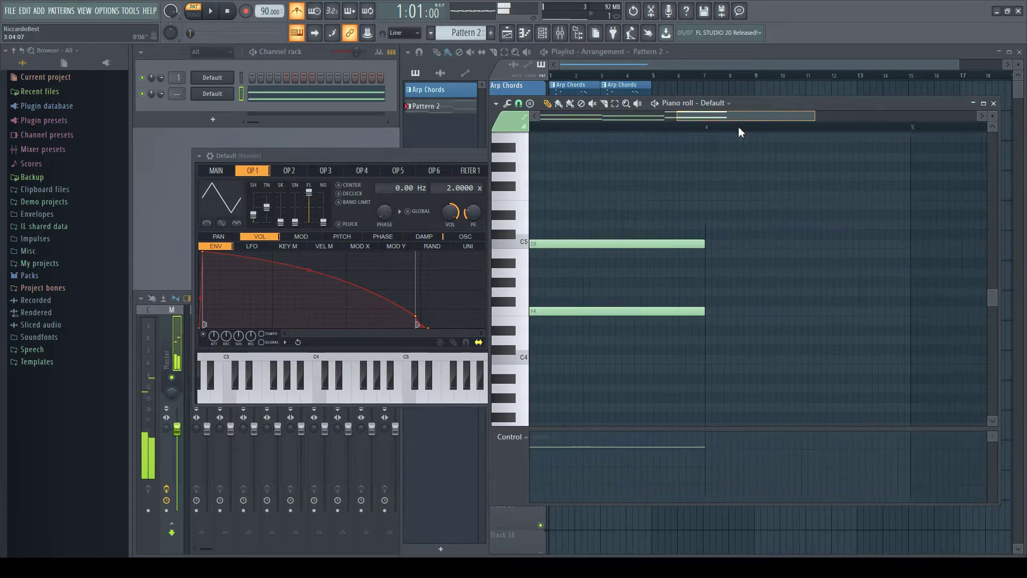
pyautogui.moveTo(703, 344); pyautogui.dragTo(619, 216)
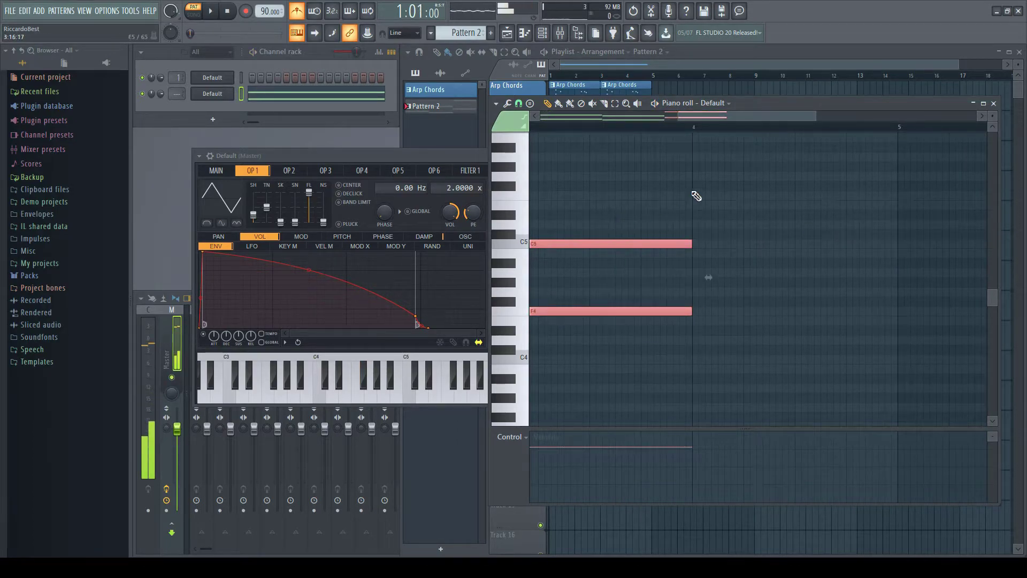
pyautogui.moveTo(665, 246); pyautogui.dragTo(856, 266)
pyautogui.click(782, 222)
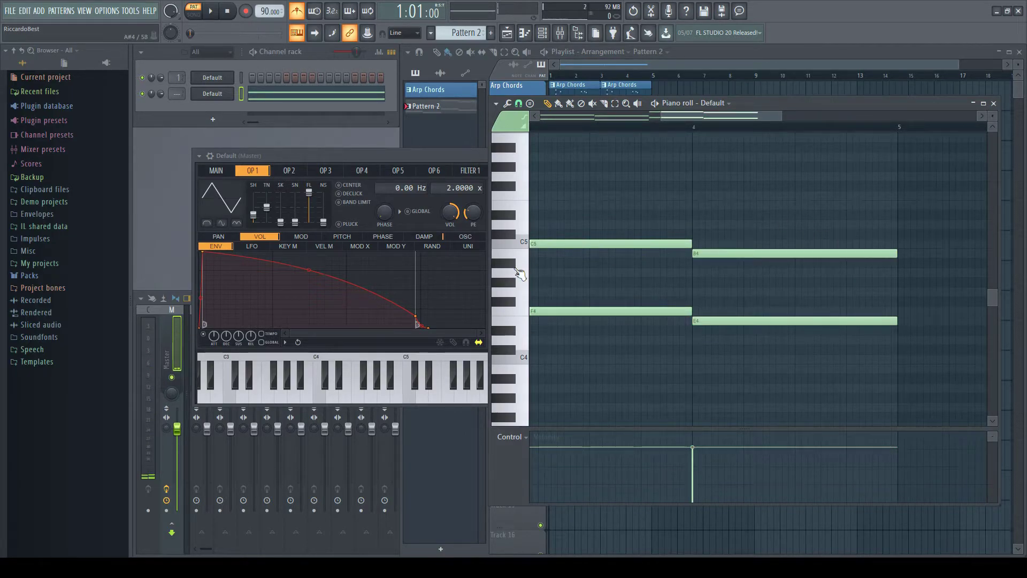
# Audition keys for the next chord, and paste the two-note chord into bar 5 as F#4 and C#5
pyautogui.click(528, 323)
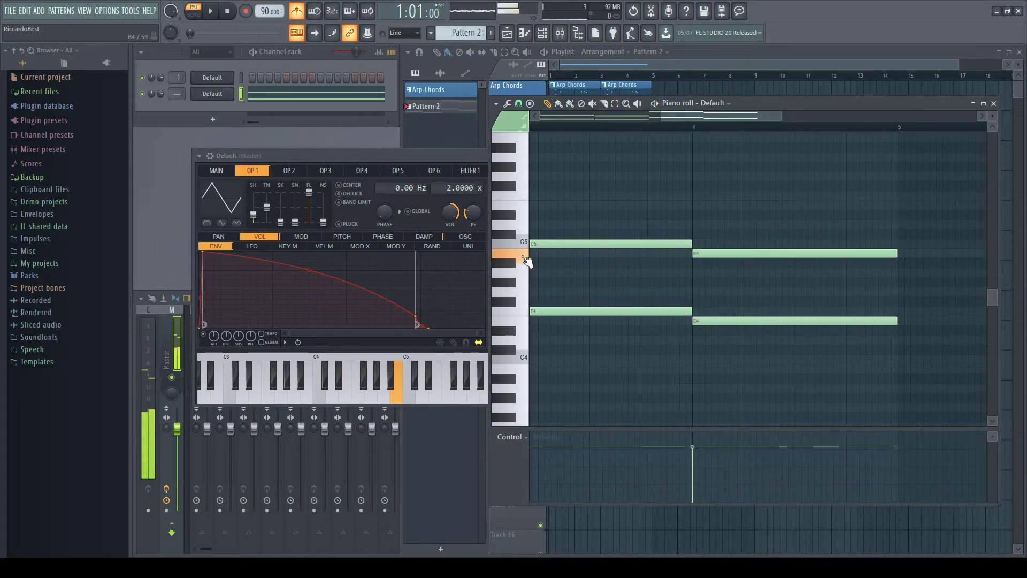
pyautogui.moveTo(710, 119); pyautogui.dragTo(793, 128)
pyautogui.hotkey('ctrl', 'v')
pyautogui.moveTo(593, 244); pyautogui.dragTo(581, 234)
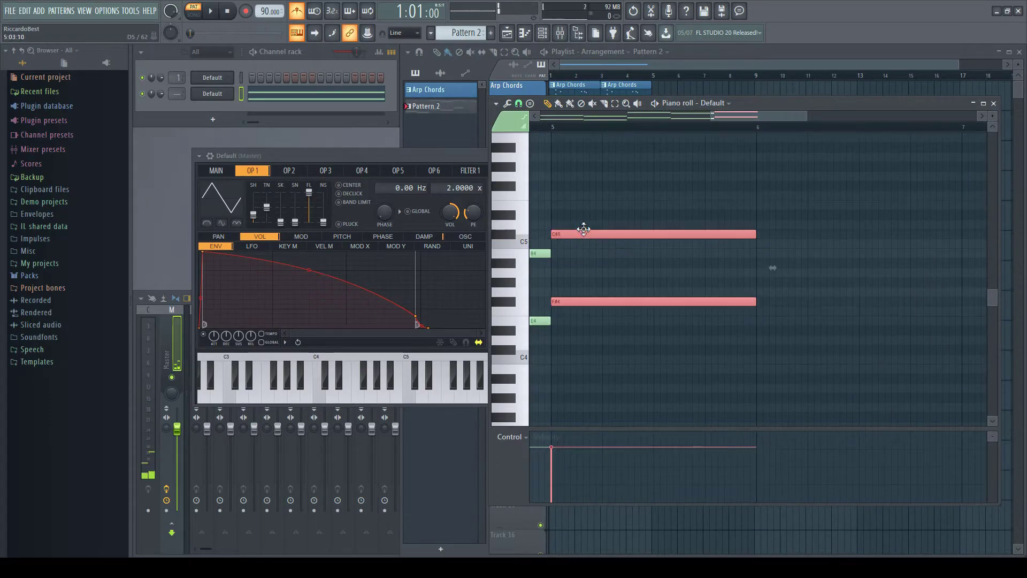
# Audition F#4 and play Pattern 2 briefly from bar 5 to check the new chord
pyautogui.click(510, 239)
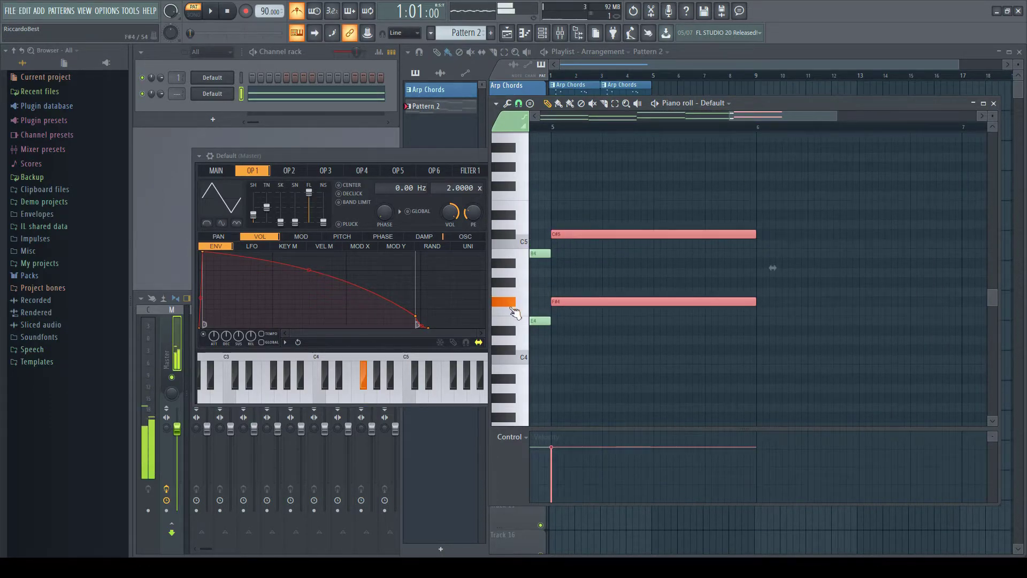
pyautogui.press('space')
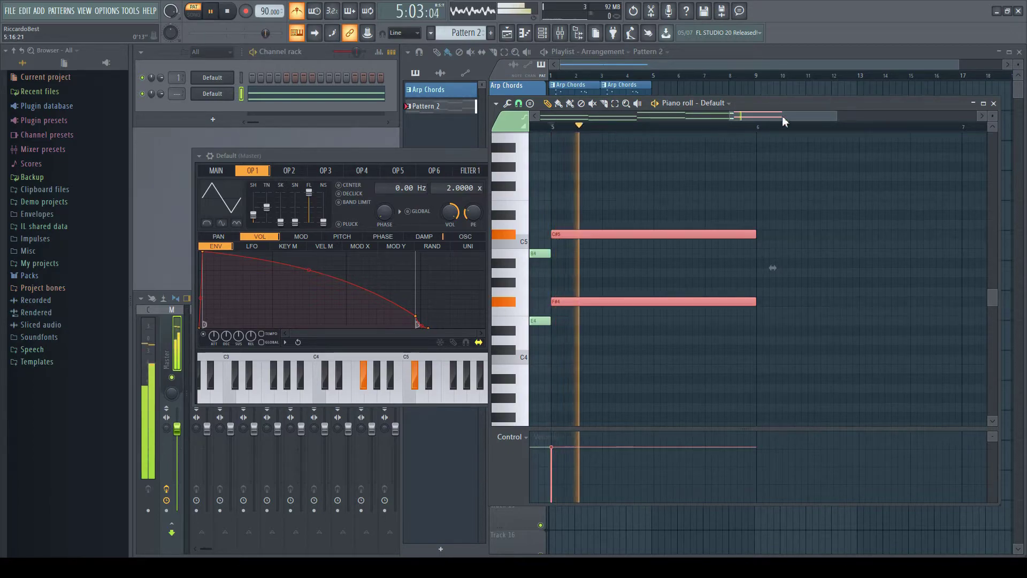
pyautogui.moveTo(774, 115); pyautogui.dragTo(790, 115)
pyautogui.press('space')
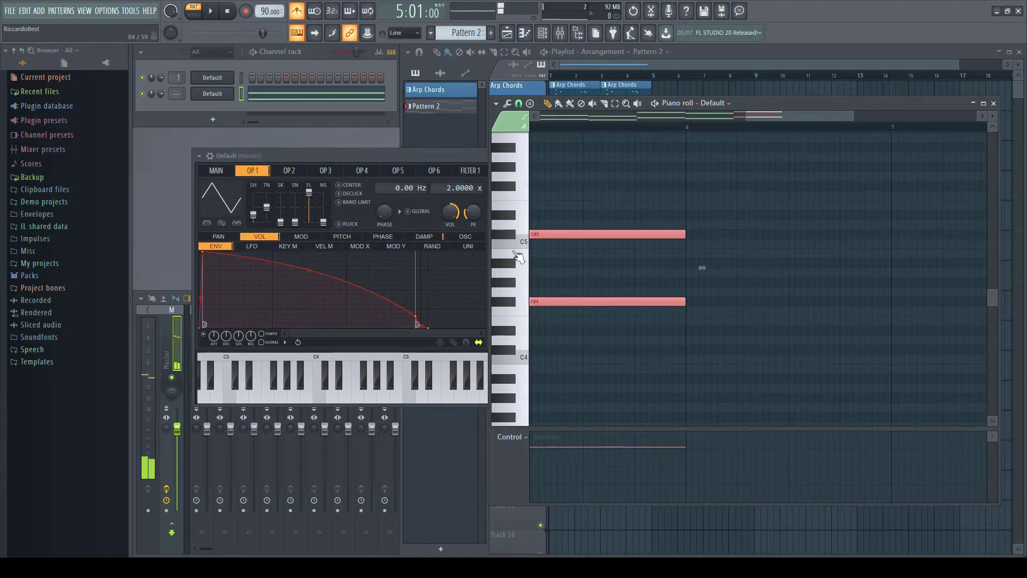
# Audition keys for the next chord, and add a one-bar chord of A4 and E4 in bar 6
pyautogui.click(526, 261)
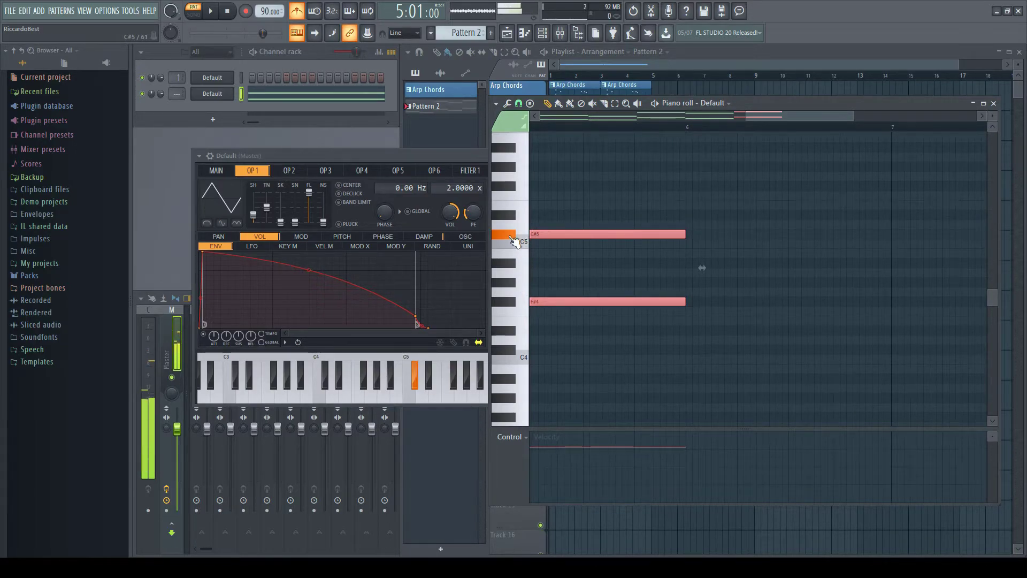
pyautogui.click(522, 281)
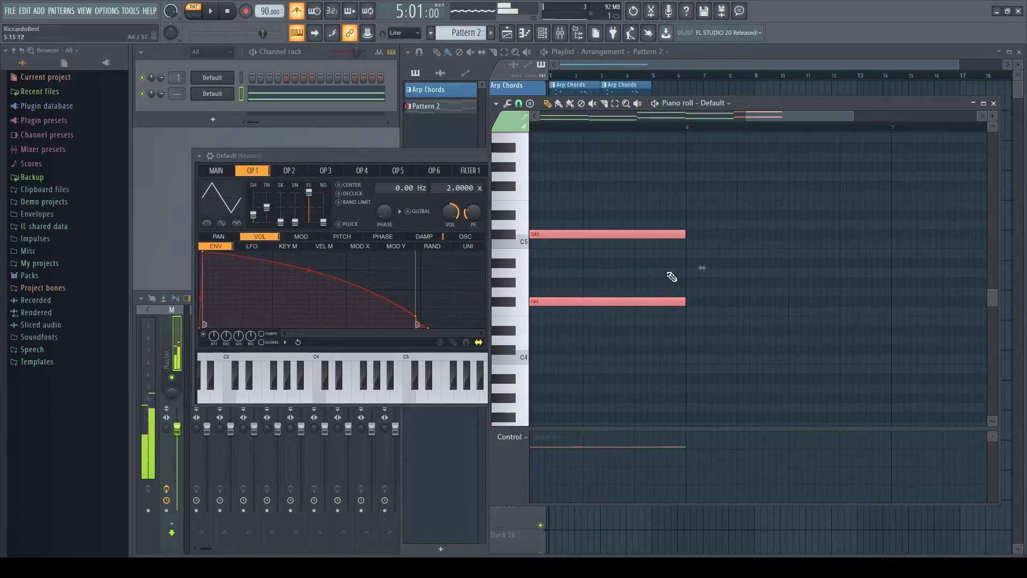
pyautogui.click(688, 273)
pyautogui.moveTo(686, 332); pyautogui.dragTo(691, 322)
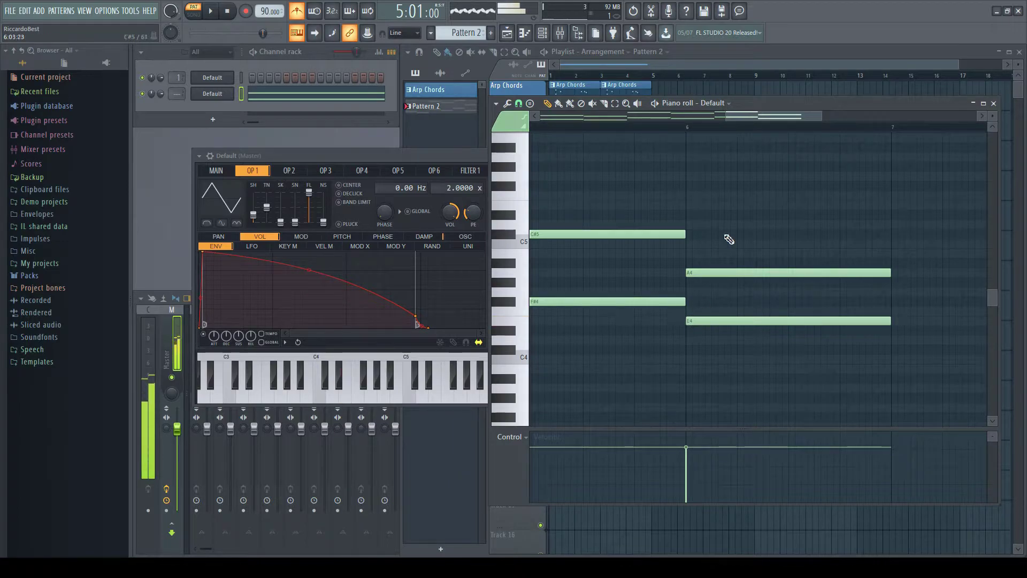
# Add a three-step E4 note at the start of bar 7, followed by an F#4 note sustained to the end of bar 8
pyautogui.moveTo(748, 117); pyautogui.dragTo(813, 118)
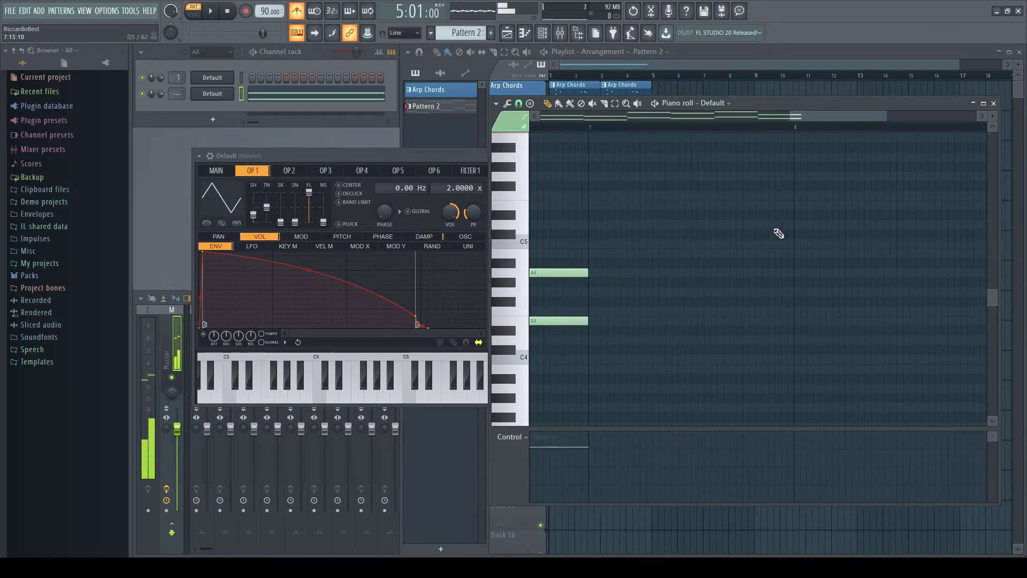
pyautogui.click(594, 322)
pyautogui.moveTo(790, 321); pyautogui.dragTo(591, 357)
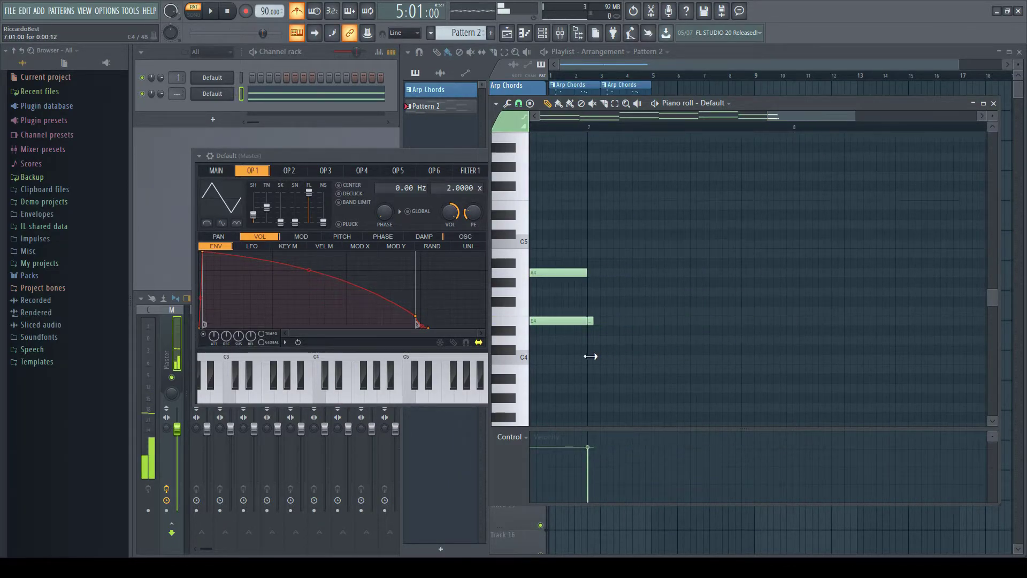
pyautogui.click(630, 302)
pyautogui.moveTo(665, 305); pyautogui.dragTo(874, 344)
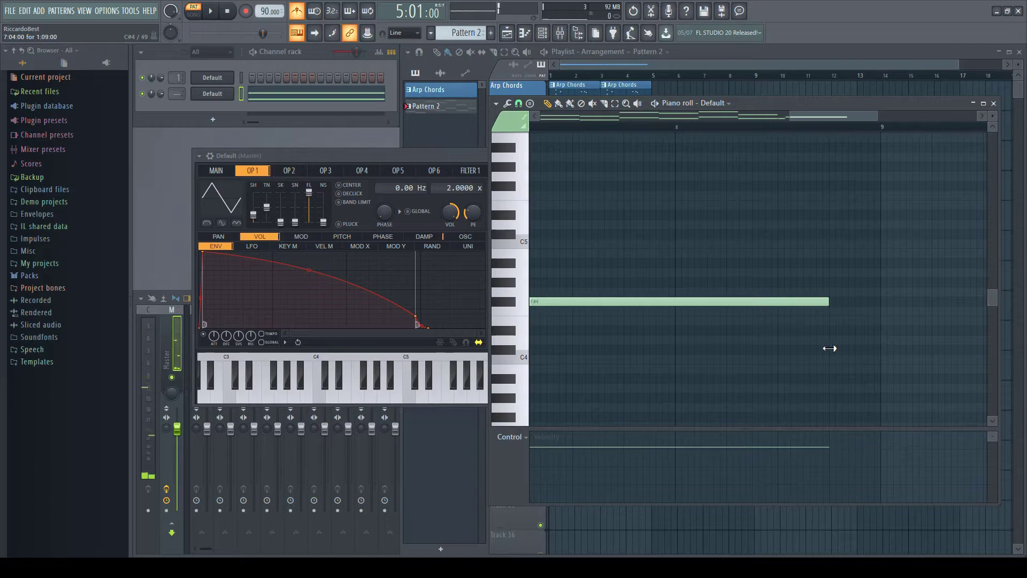
pyautogui.moveTo(774, 347); pyautogui.dragTo(880, 346)
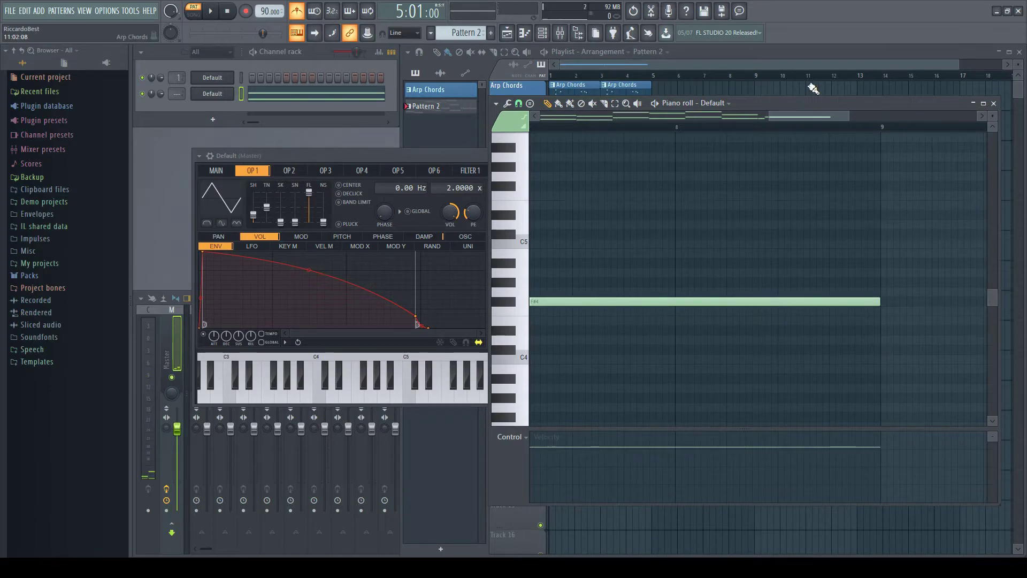
# Complete the final chords by adding A4 above the short E4 and B4 above the sustained F#4
pyautogui.moveTo(807, 117); pyautogui.dragTo(759, 131)
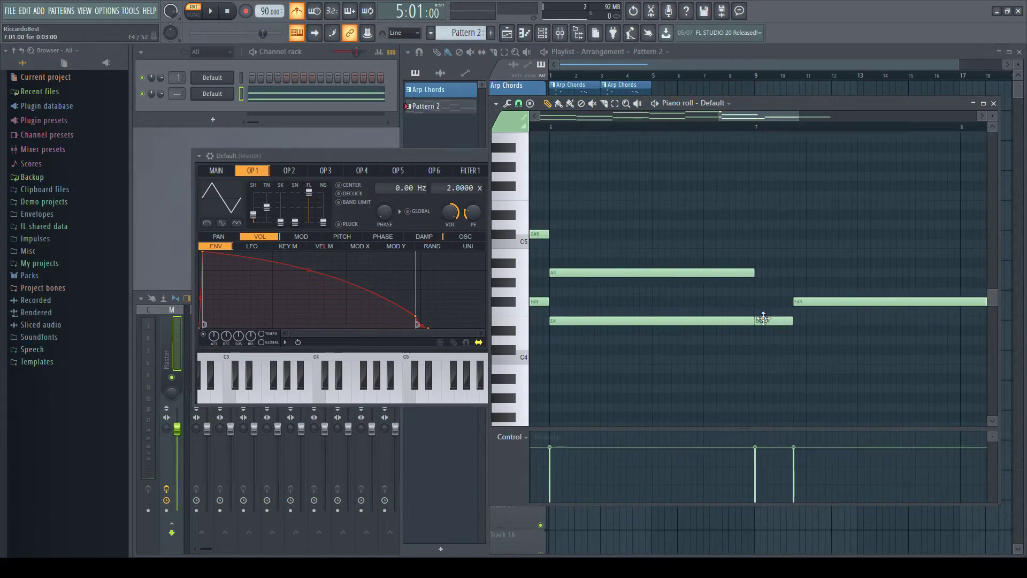
pyautogui.click(765, 274)
pyautogui.moveTo(797, 245); pyautogui.dragTo(795, 254)
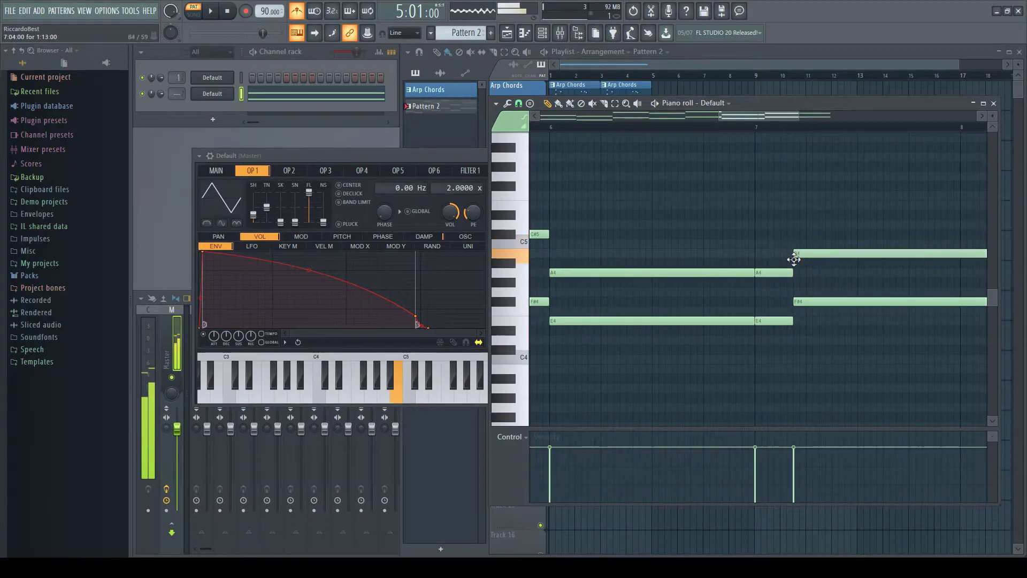
# Place Pattern 2 at bar 1 on Track 2 of the playlist and repeat the Arp Chords clip through bar 8
pyautogui.click(625, 77)
pyautogui.click(551, 140)
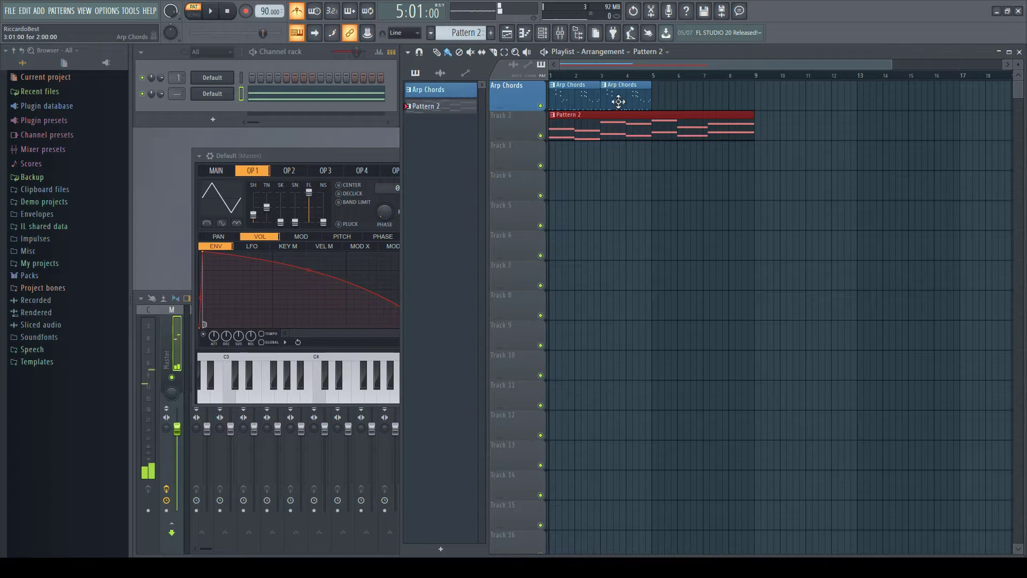
pyautogui.click(629, 101)
pyautogui.click(677, 119)
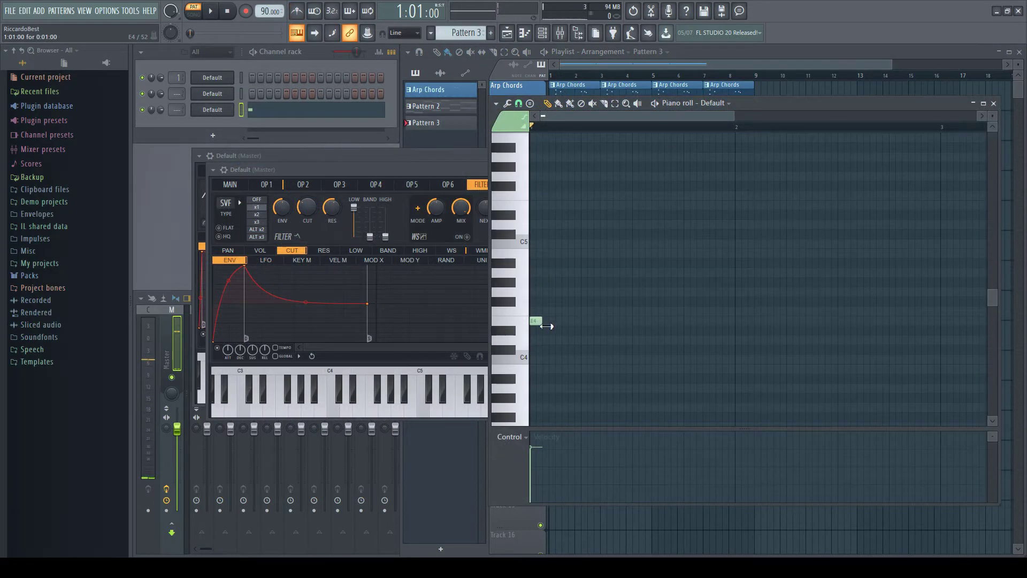
# Add short E4 notes on steps 3, 7 and 8 and an E5 on step 5 of Pattern 3, checking it by playback
pyautogui.press('space')
pyautogui.press('space')
pyautogui.click(560, 322)
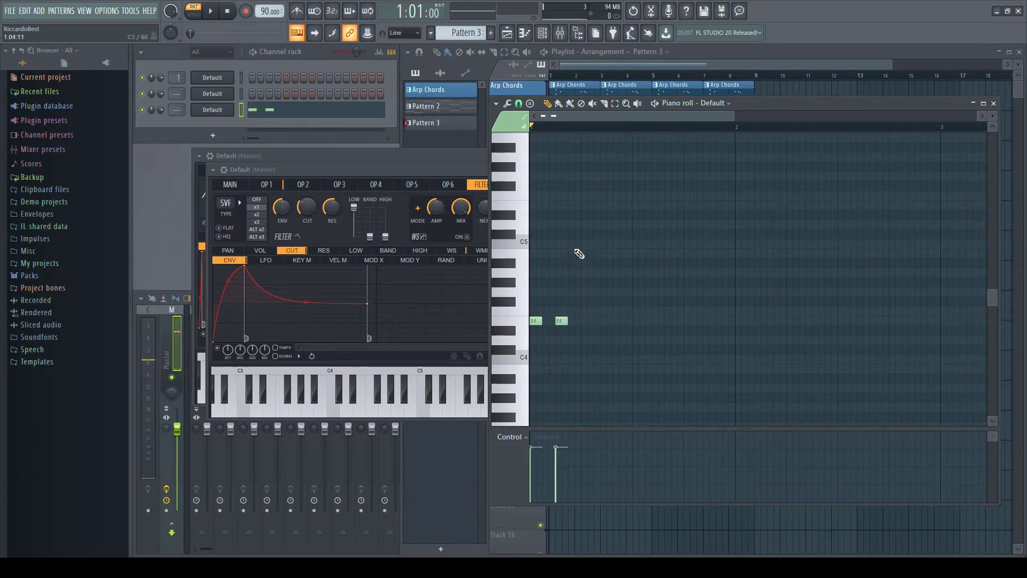
pyautogui.click(586, 205)
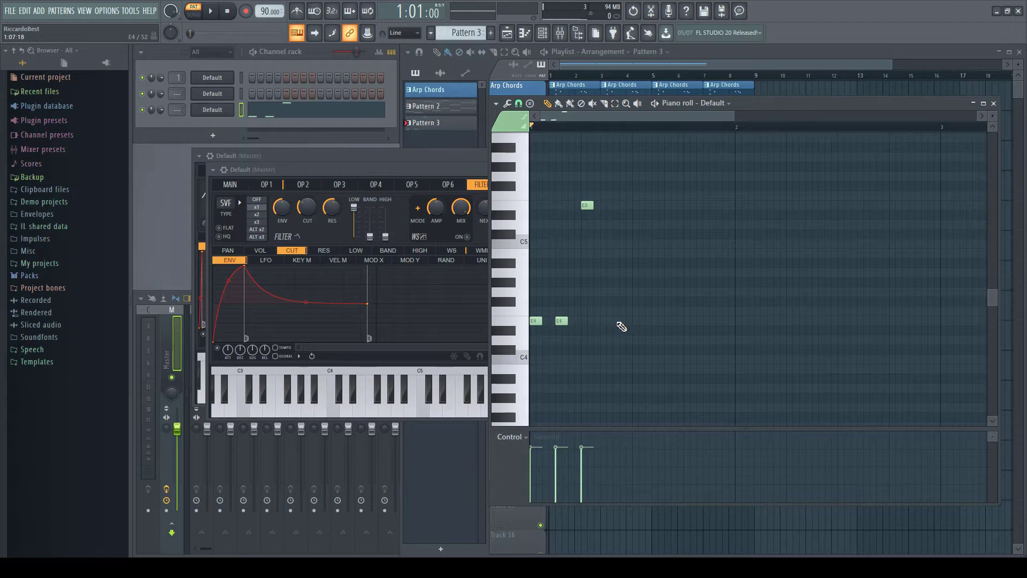
pyautogui.click(617, 321)
pyautogui.moveTo(620, 321); pyautogui.dragTo(614, 320)
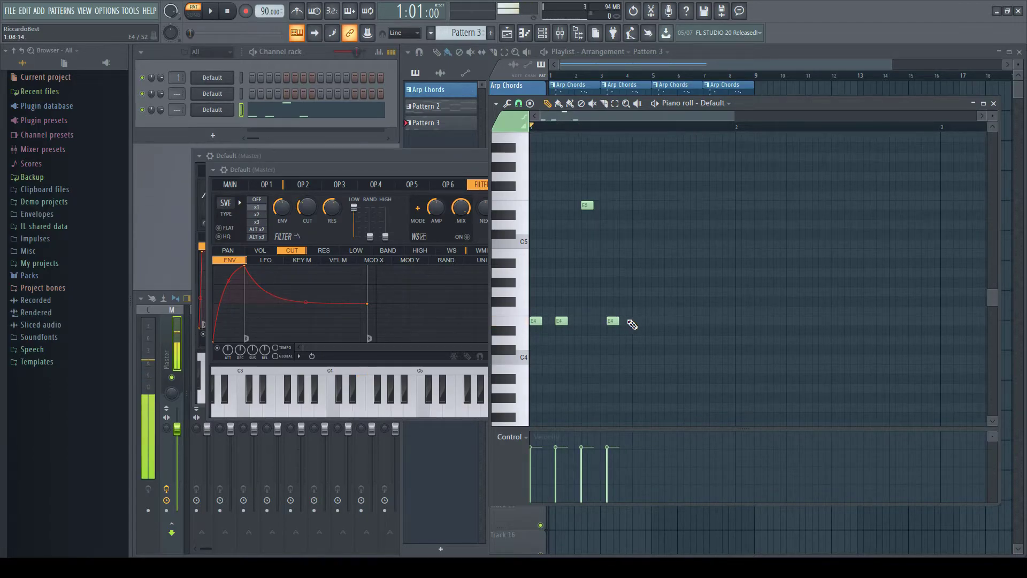
pyautogui.click(627, 323)
pyautogui.press('space')
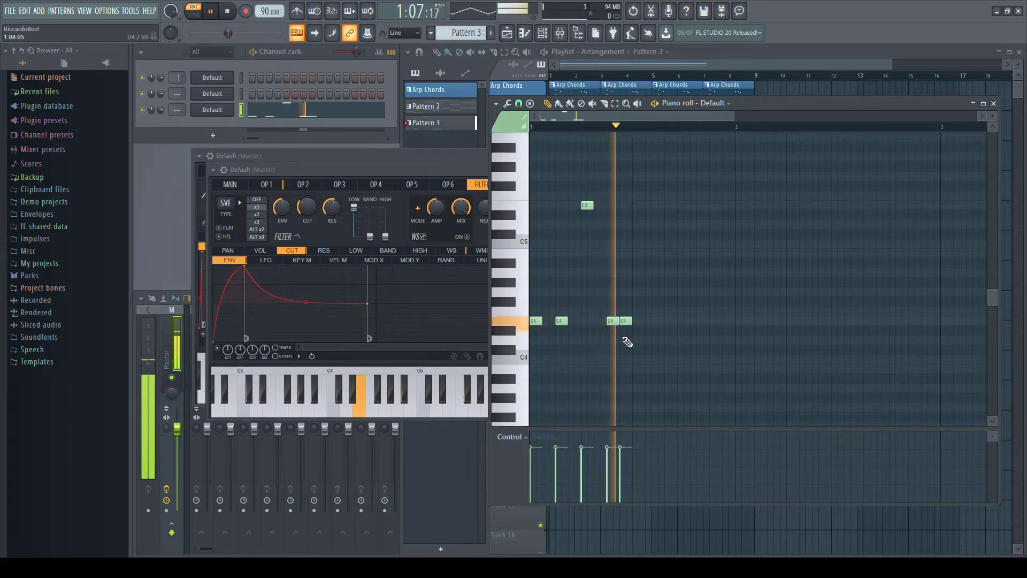
pyautogui.press('space')
# Fill the rest of the Pattern 3 bar with E4 notes on steps 10, 12, 14 and 16 and an E5 on step 13
pyautogui.click(648, 322)
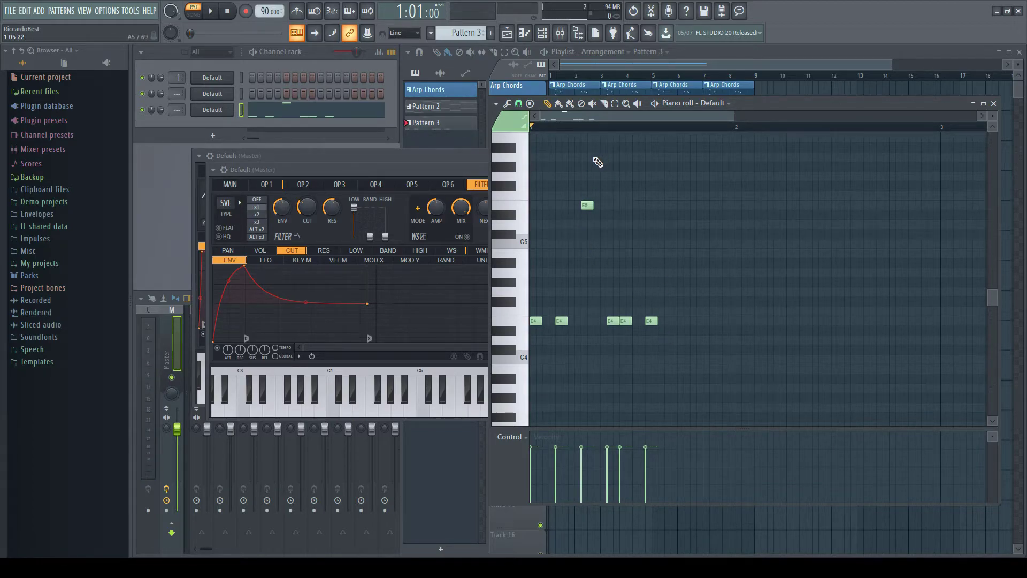
pyautogui.press('space')
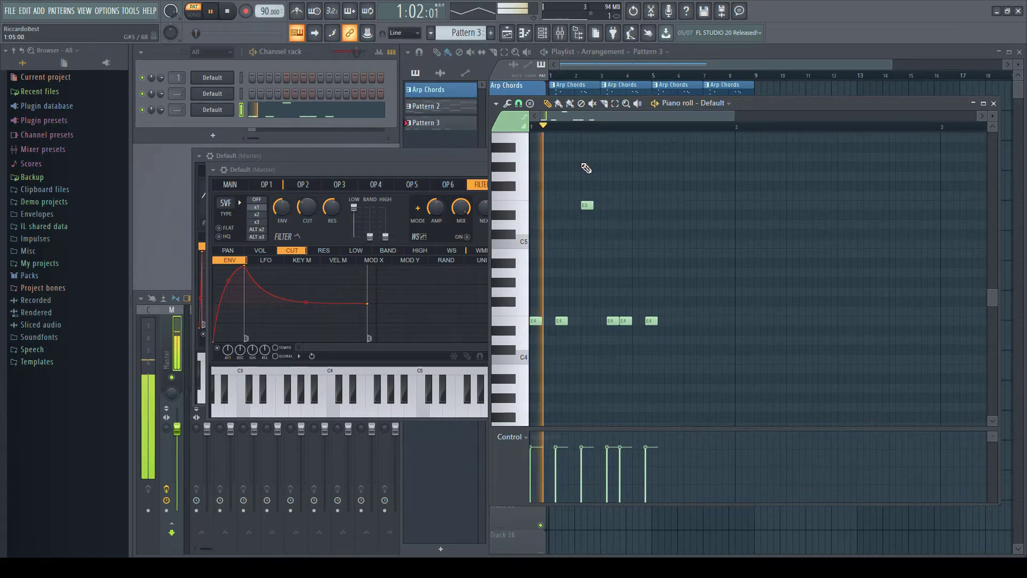
pyautogui.press('space')
pyautogui.click(682, 320)
pyautogui.click(690, 205)
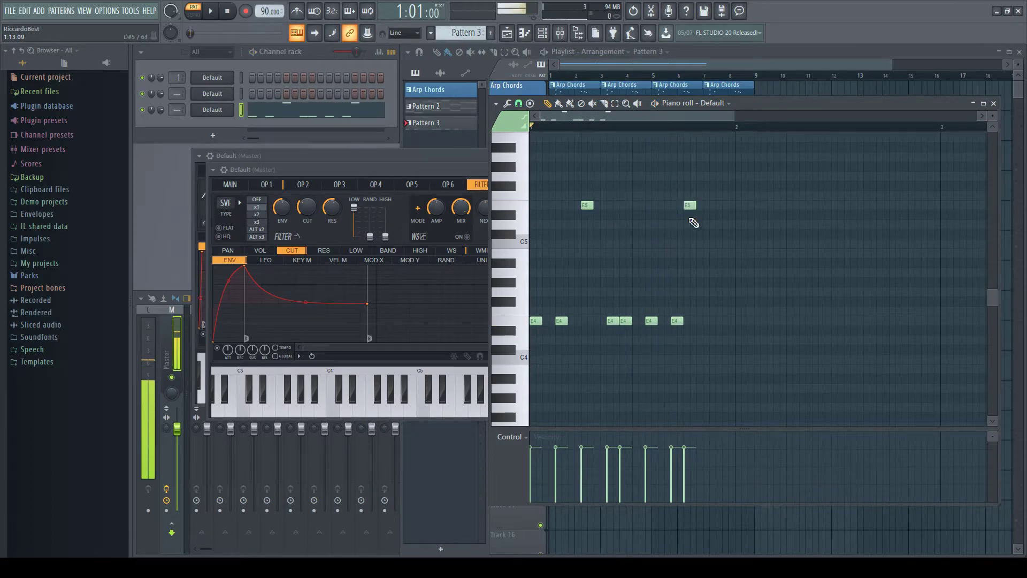
pyautogui.click(702, 321)
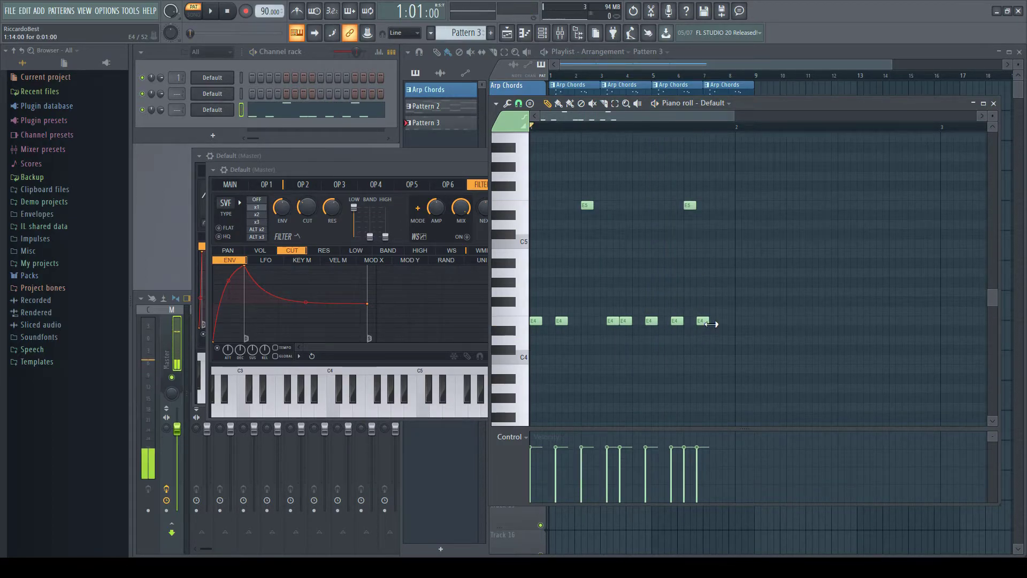
pyautogui.click(725, 322)
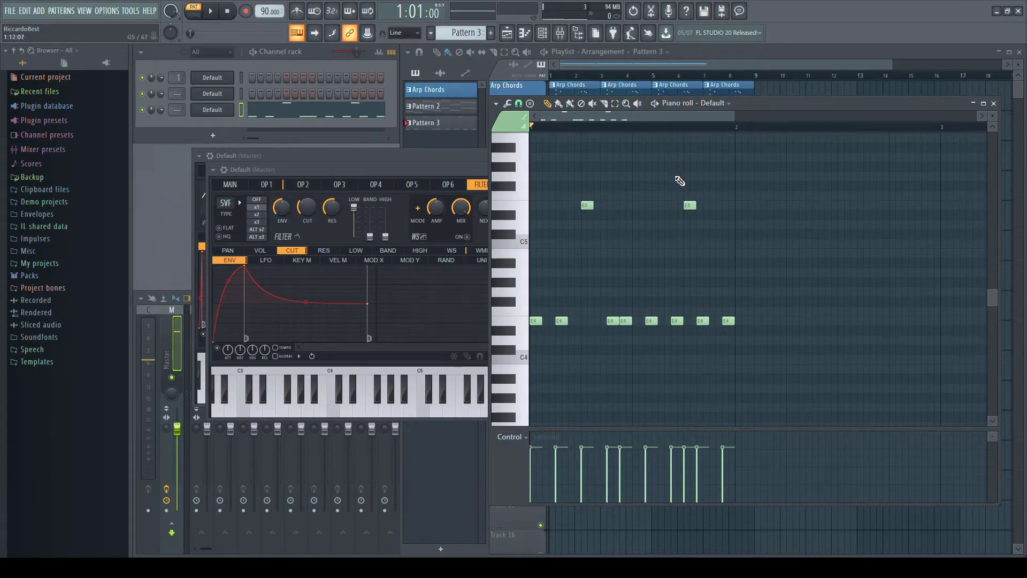
# Paint Pattern 3 clips across bars 1 to 8 on Track 3 of the playlist and play the song
pyautogui.click(687, 70)
pyautogui.moveTo(580, 166); pyautogui.dragTo(752, 167)
pyautogui.press('space')
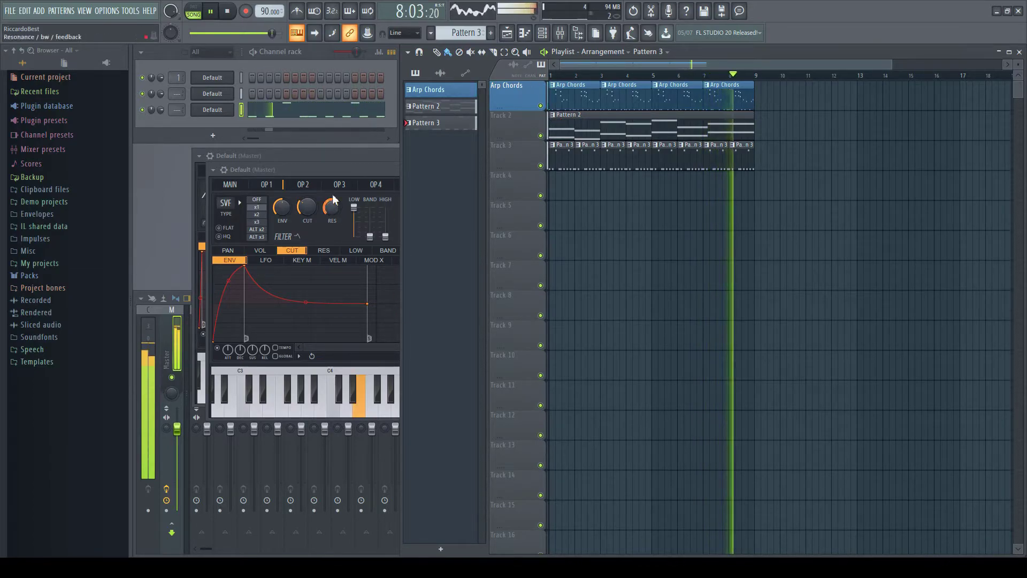
# Close the two Sytrus plugin windows covering the playlist
pyautogui.click(319, 160)
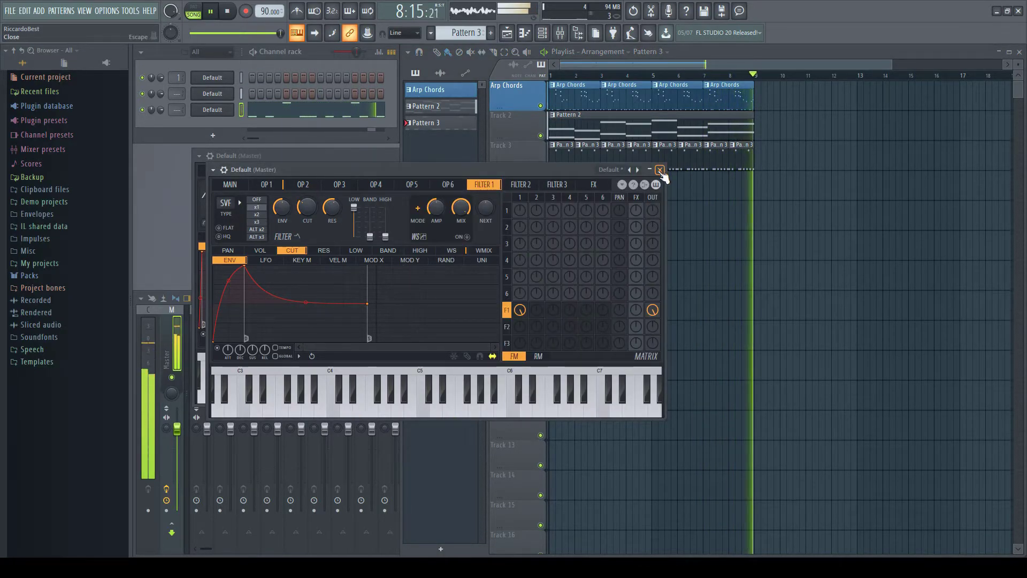
pyautogui.click(660, 171)
pyautogui.click(318, 154)
pyautogui.click(646, 155)
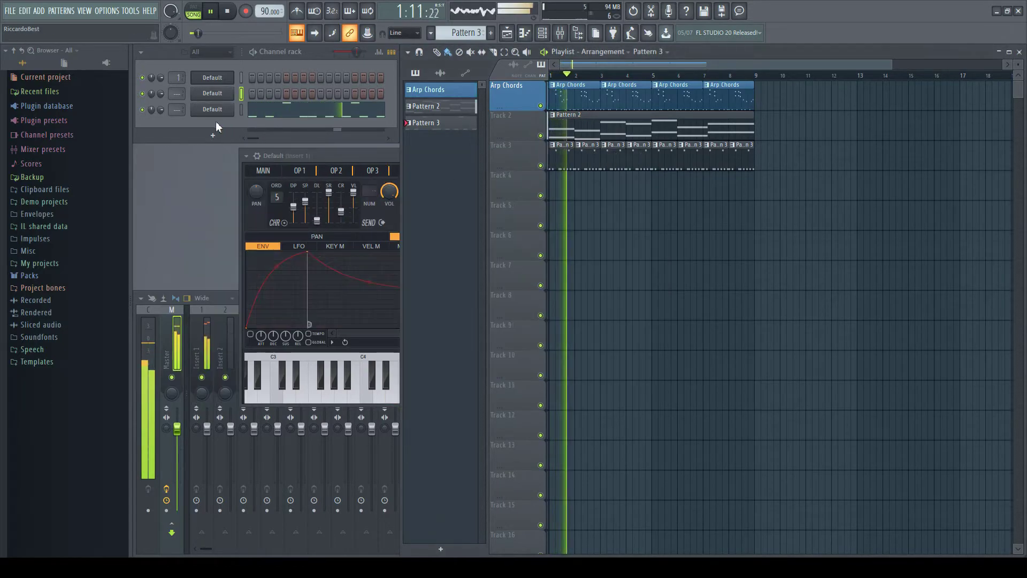
# Add a Sytrus channel with the Default preset, set operator 1 to a triangle shape, and raise its noise to near maximum
pyautogui.click(225, 493)
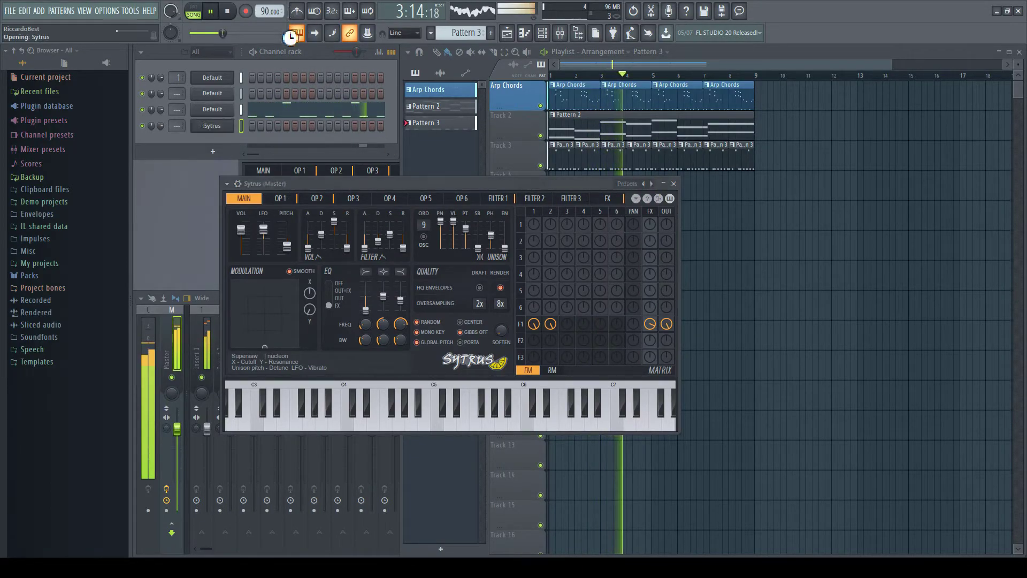
pyautogui.click(276, 201)
pyautogui.moveTo(281, 250); pyautogui.dragTo(281, 243)
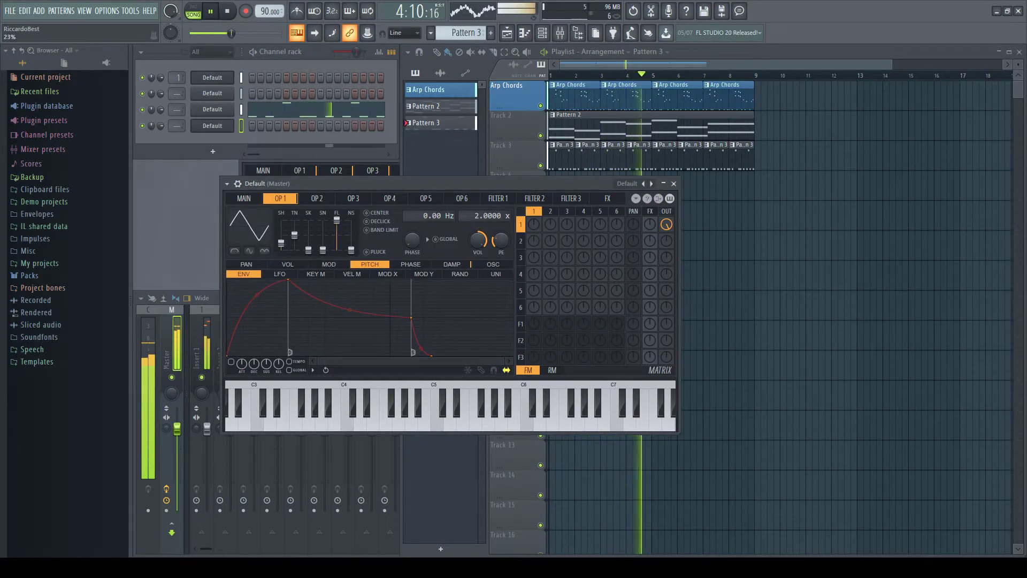
pyautogui.moveTo(351, 250); pyautogui.dragTo(351, 219)
# Remove operator 1's direct output in the matrix and route it through filter 1 to the output
pyautogui.moveTo(667, 224); pyautogui.dragTo(666, 252)
pyautogui.moveTo(535, 324); pyautogui.dragTo(534, 297)
pyautogui.moveTo(667, 324); pyautogui.dragTo(667, 308)
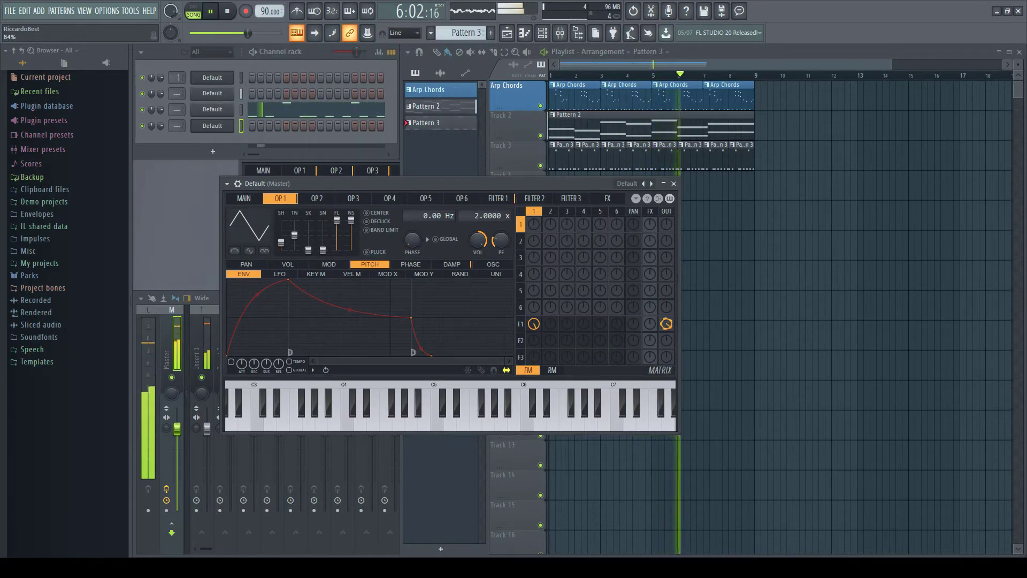
# Enable operator 1's volume envelope, remove its attack and sustain point, and curve the decay straight down to zero
pyautogui.click(288, 265)
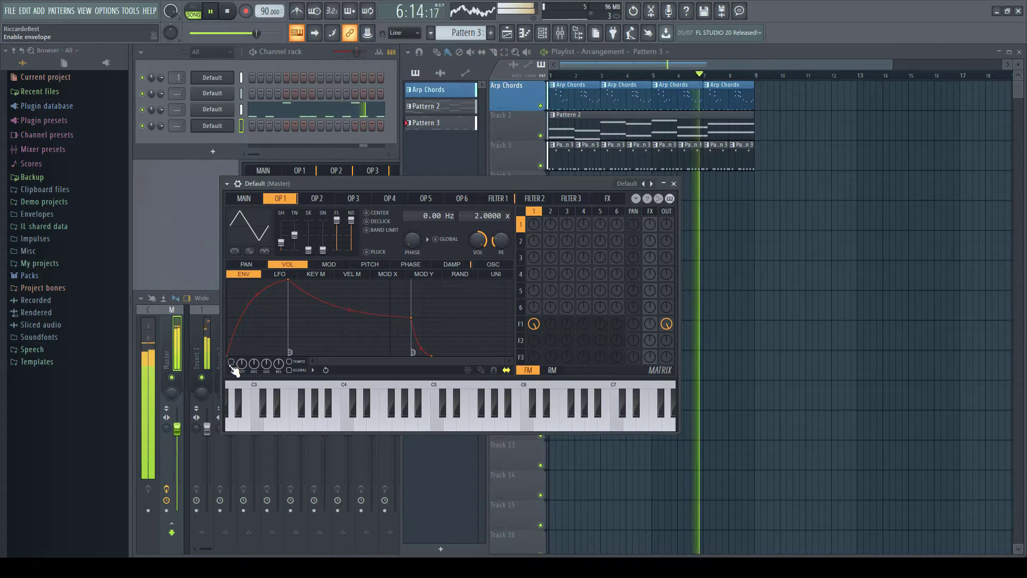
pyautogui.moveTo(288, 280); pyautogui.dragTo(183, 257)
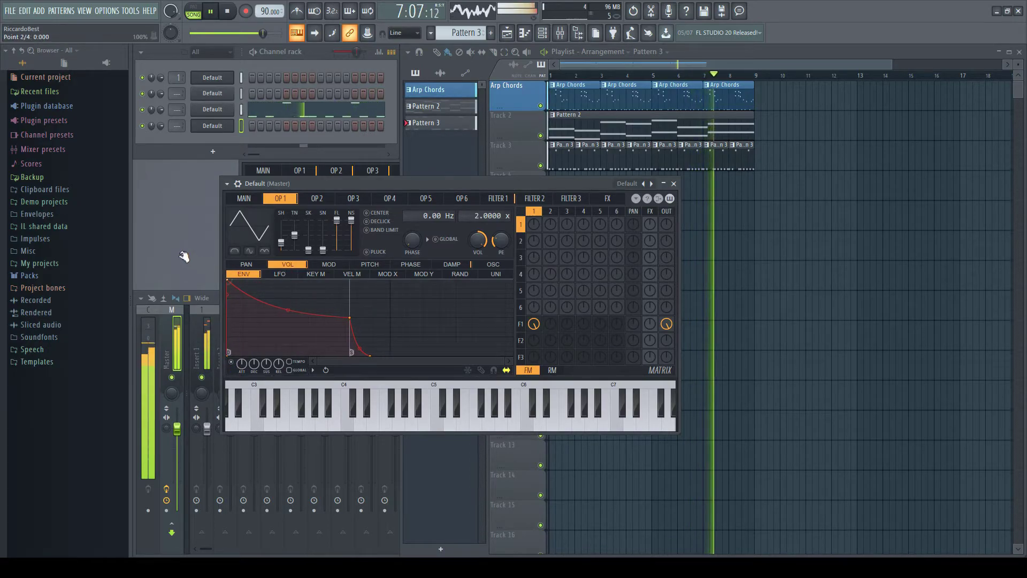
pyautogui.keyDown('alt'); pyautogui.click(350, 318); pyautogui.keyUp('alt')
pyautogui.moveTo(301, 343); pyautogui.dragTo(298, 340)
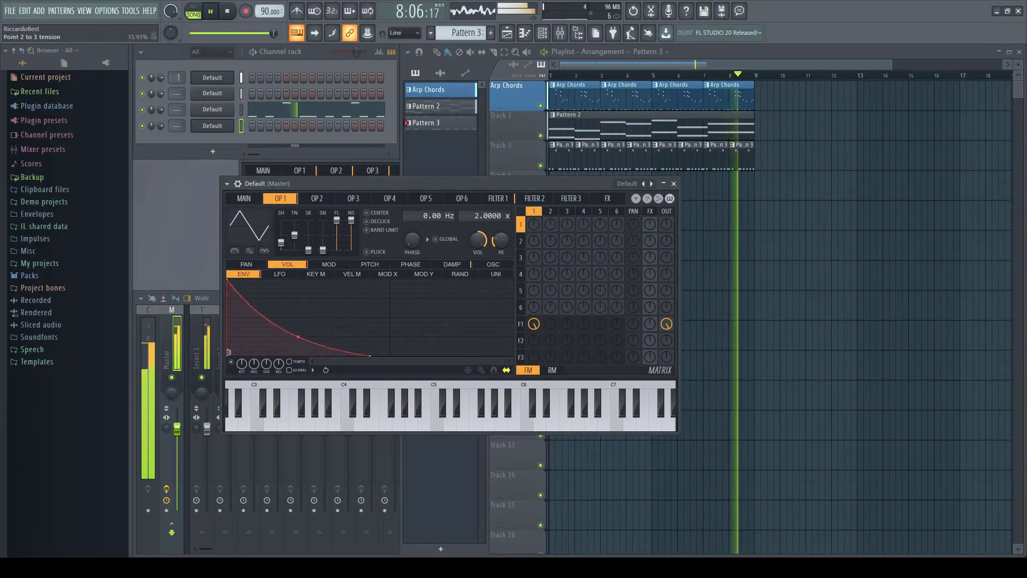
# Check the filter 1 settings, and lengthen the decay of operator 1's volume envelope
pyautogui.click(497, 199)
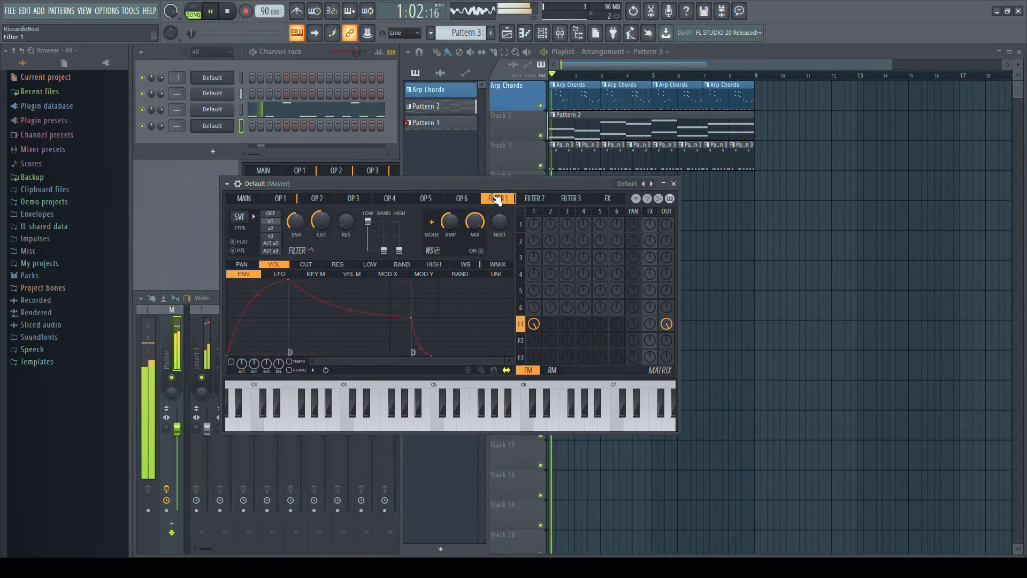
pyautogui.click(282, 200)
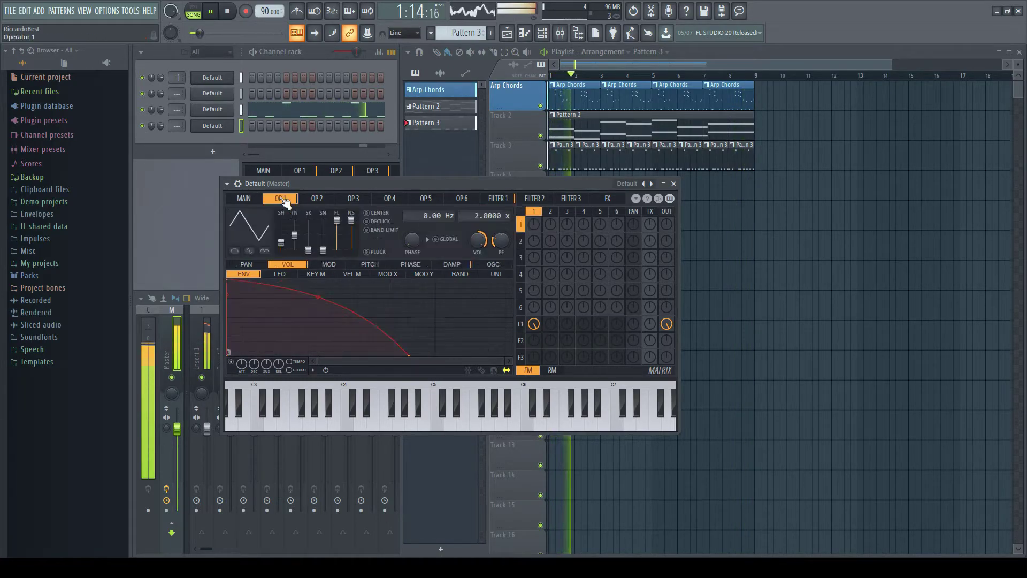
pyautogui.moveTo(411, 358); pyautogui.dragTo(461, 356)
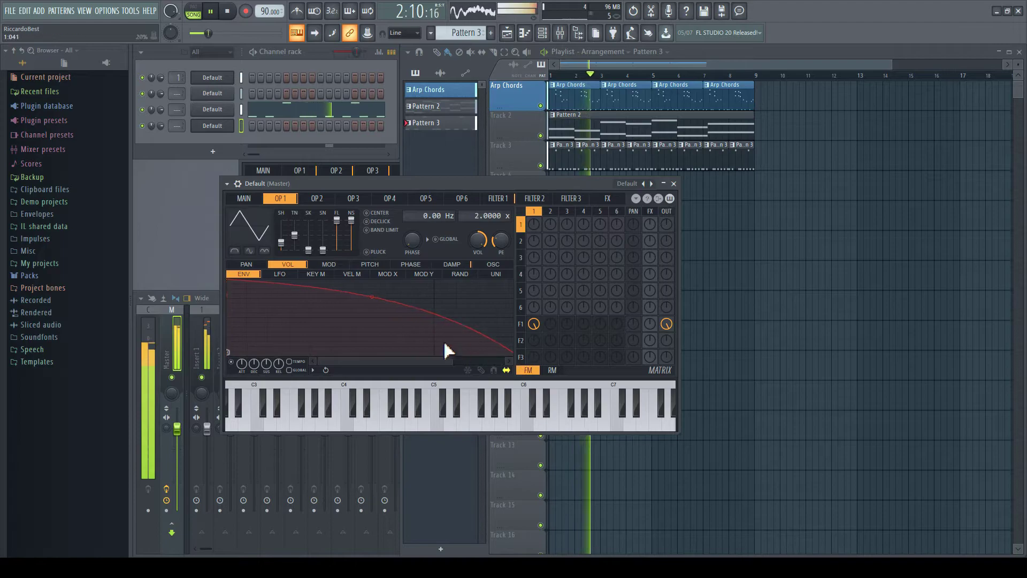
# Raise filter 1's cutoff frequency and send filter 1's signal to the effects output in the matrix
pyautogui.click(501, 199)
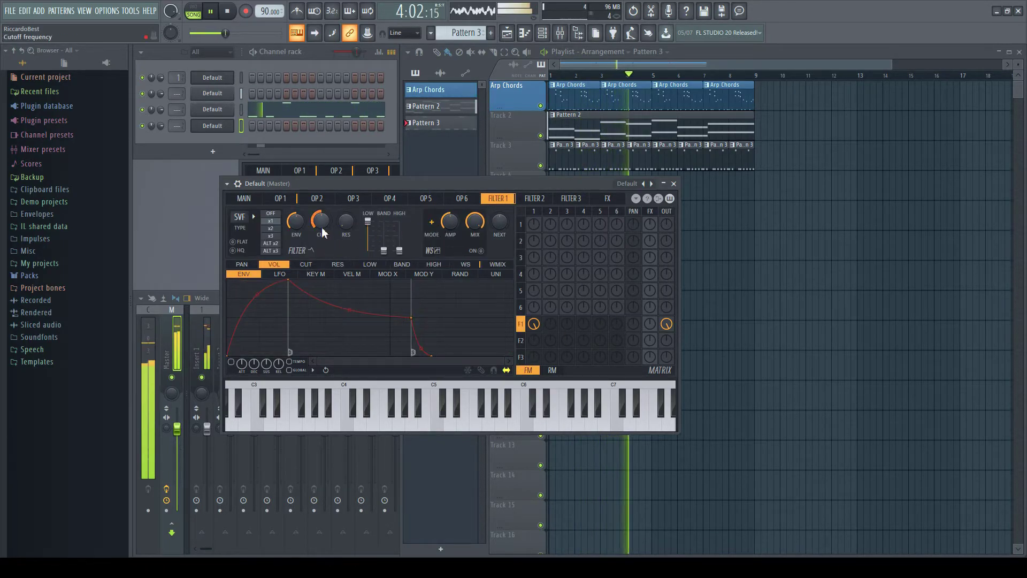
pyautogui.moveTo(319, 222); pyautogui.dragTo(319, 209)
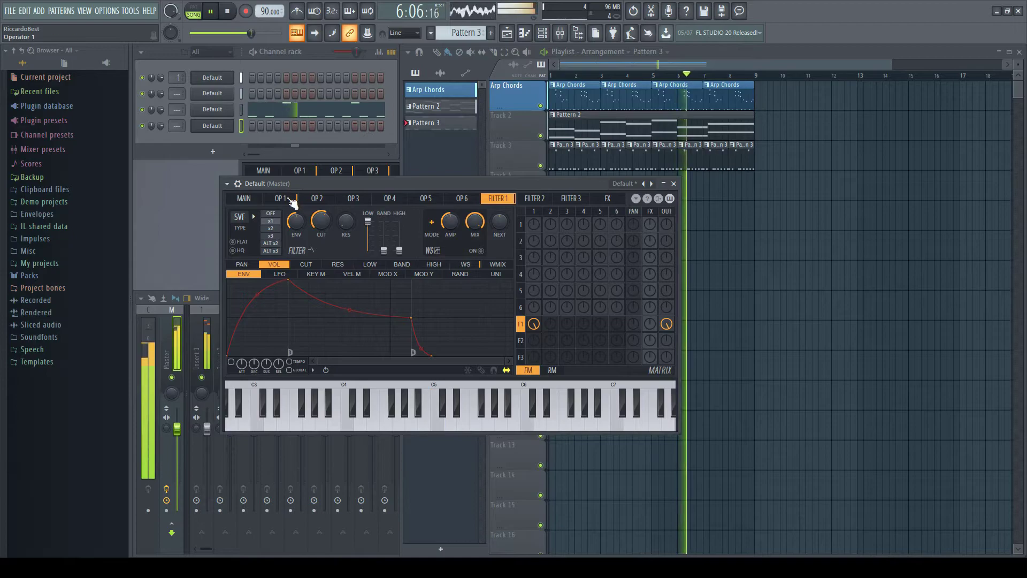
pyautogui.moveTo(652, 331); pyautogui.dragTo(654, 326)
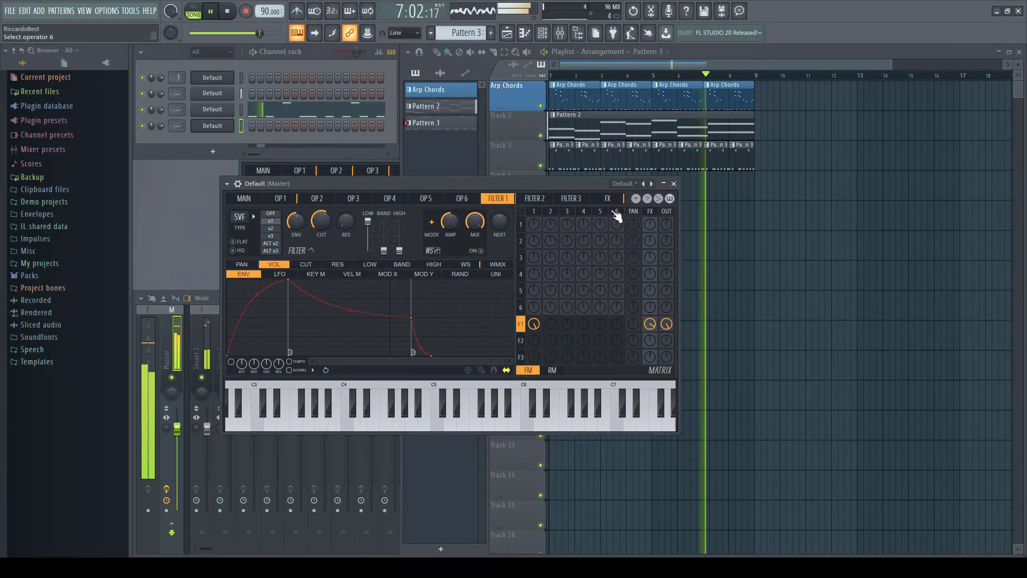
# Enable the reverb in the Sytrus effects, raise its wet volume, and lower the chorus volume
pyautogui.click(608, 198)
pyautogui.click(398, 249)
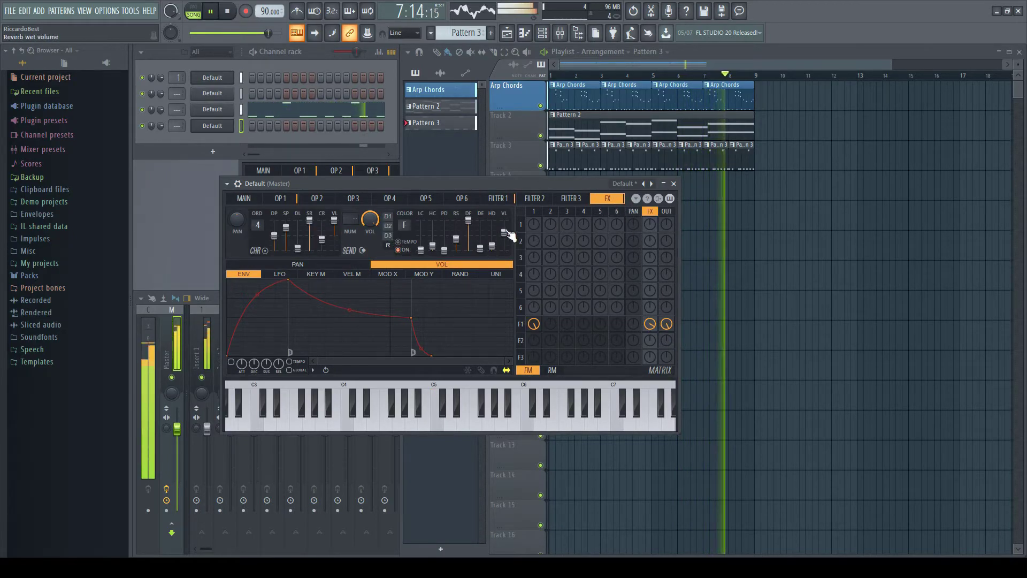
pyautogui.moveTo(342, 231); pyautogui.dragTo(342, 238)
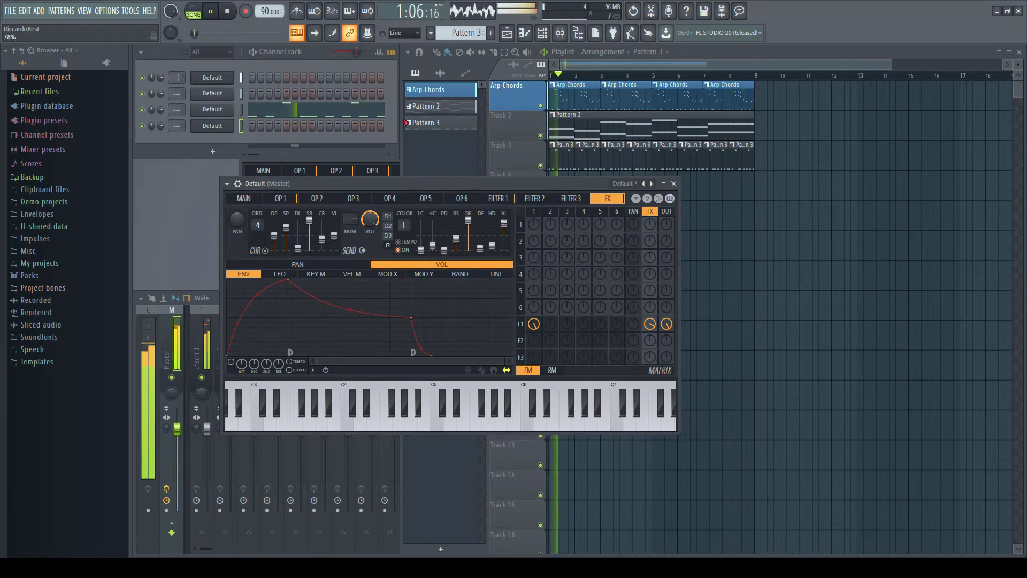
# Shorten the decay of operator 1's volume envelope and return to the synth's main page
pyautogui.click(280, 199)
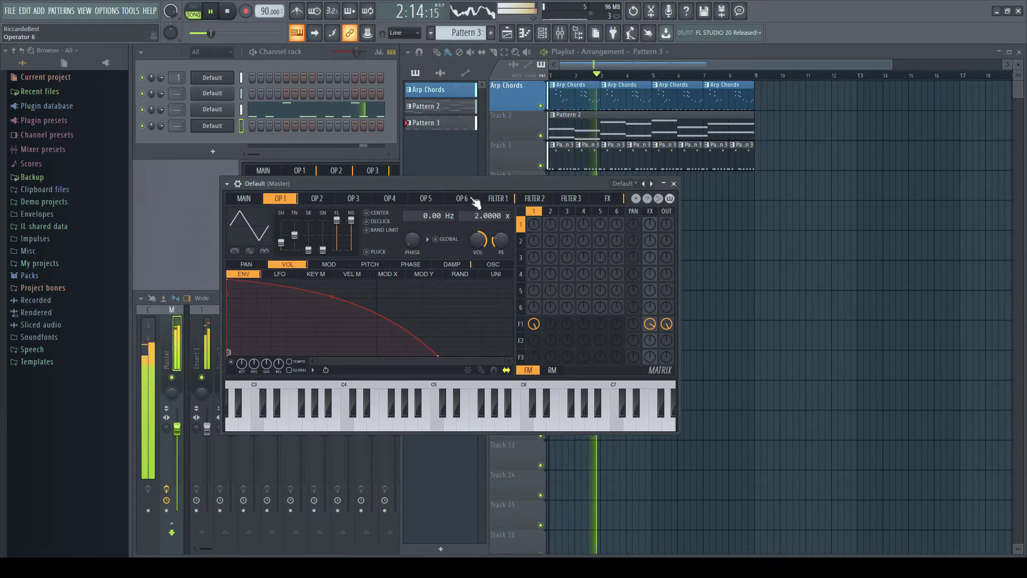
pyautogui.click(497, 200)
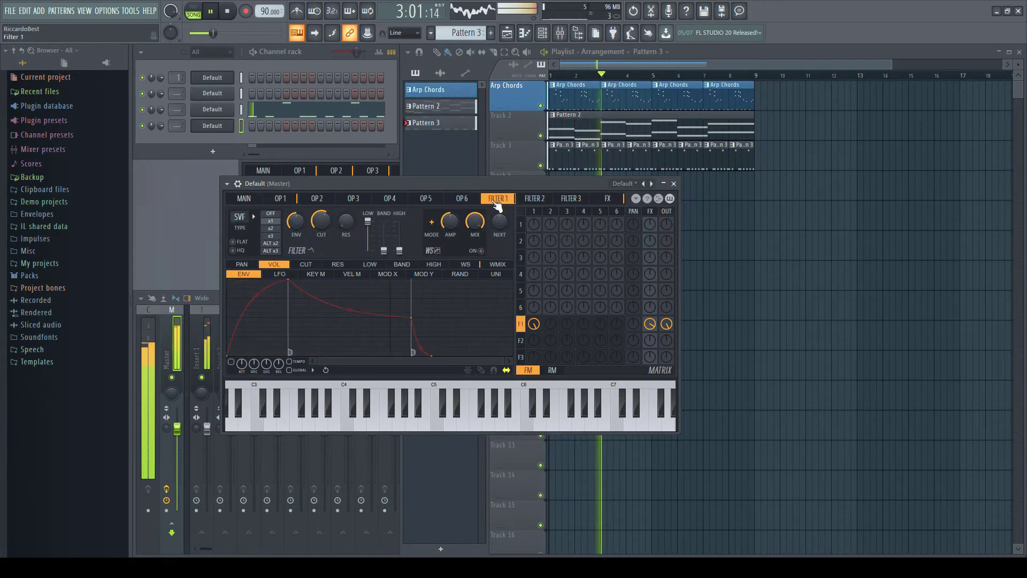
pyautogui.click(288, 200)
pyautogui.moveTo(439, 355); pyautogui.dragTo(401, 358)
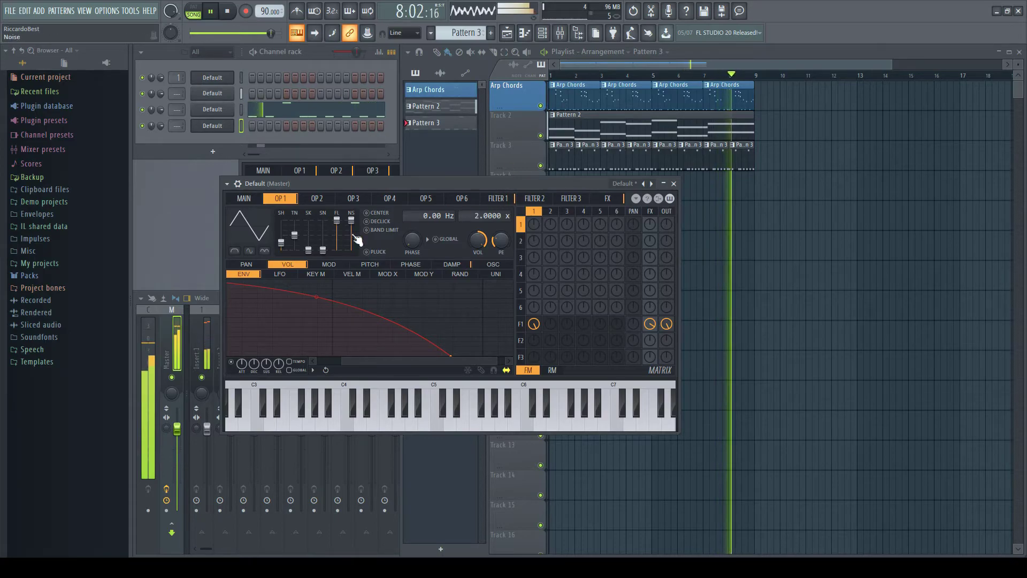
pyautogui.click(245, 199)
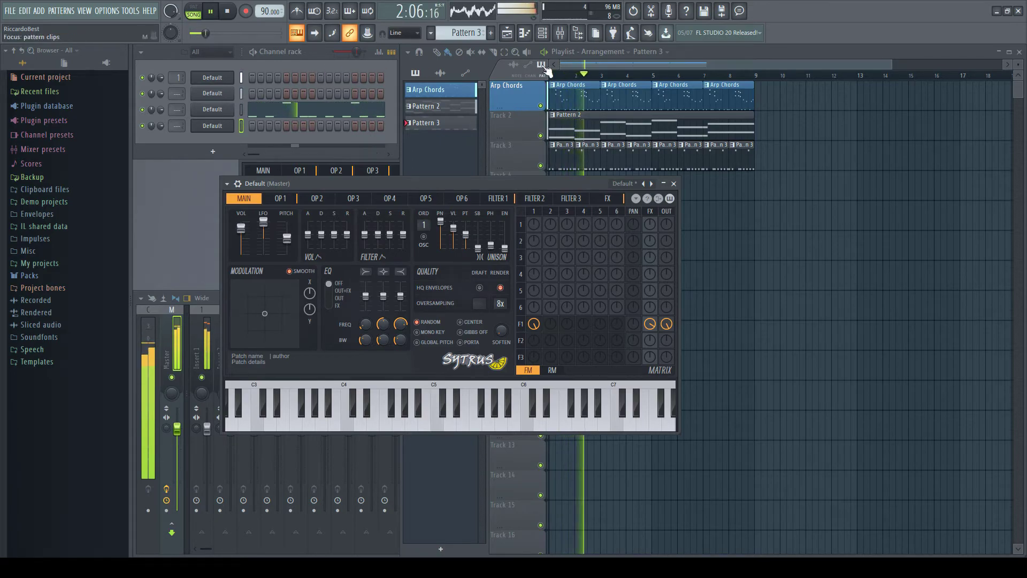
# Create Pattern 4 with a hit on step 5 of the fourth channel, and paint it across bars 1 to 8 of Track 4
pyautogui.click(524, 123)
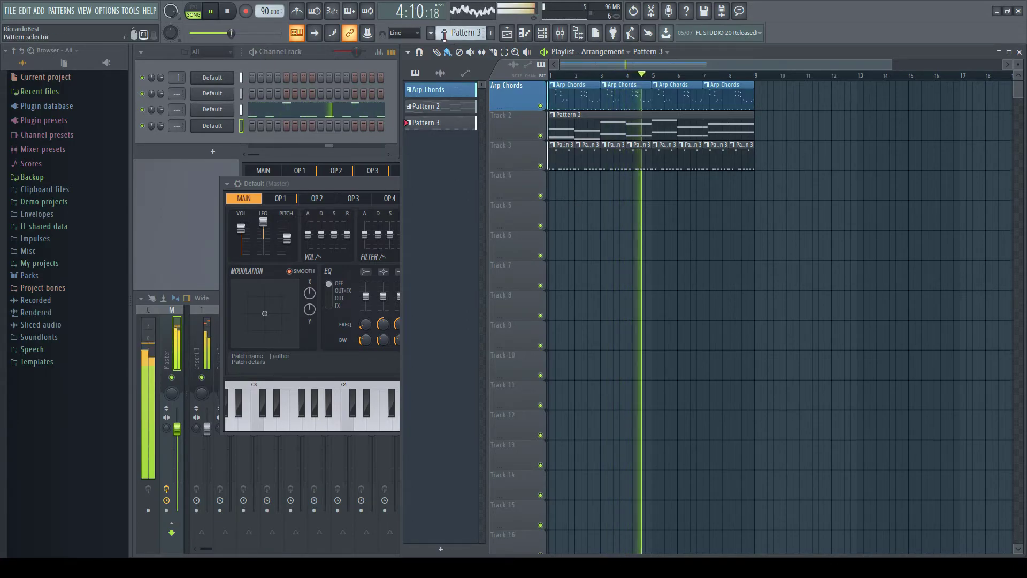
pyautogui.scroll(1, 463, 32)
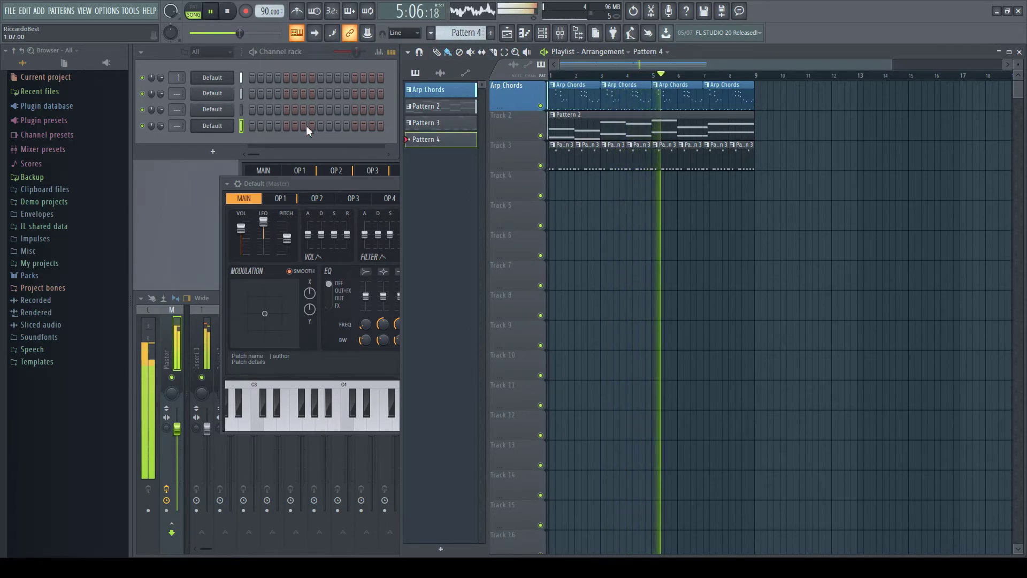
pyautogui.click(286, 126)
pyautogui.moveTo(557, 188); pyautogui.dragTo(754, 192)
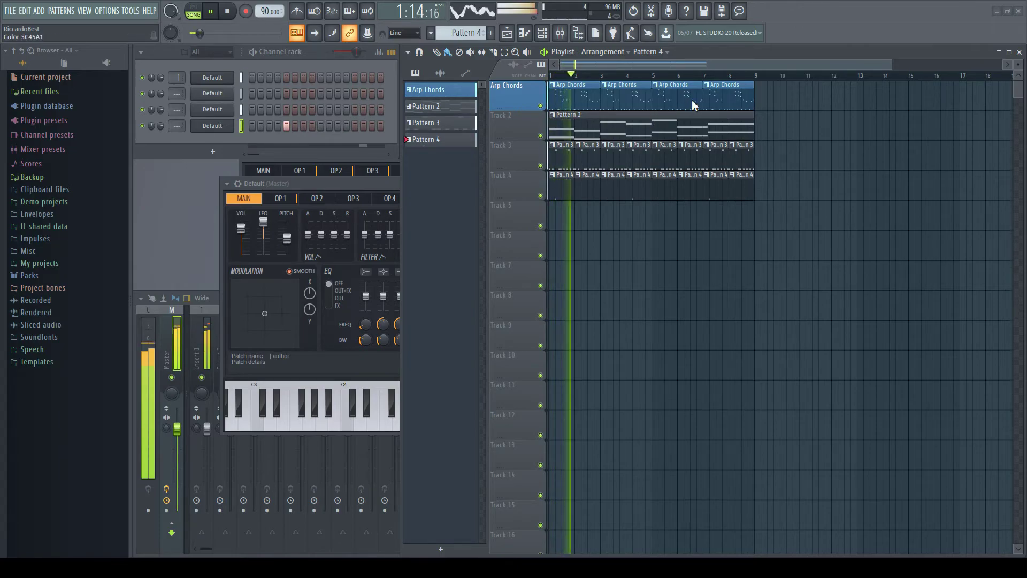
# Name Track 2 Pad Chords in red and Track 3 Bass in yellow, and apply each name and color to its clips
pyautogui.click(663, 125)
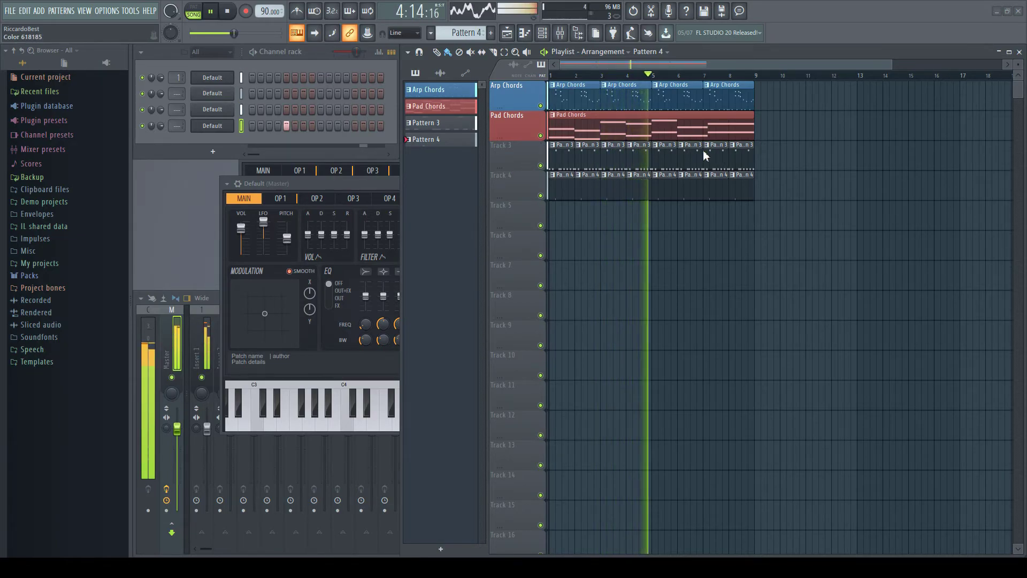
pyautogui.click(659, 155)
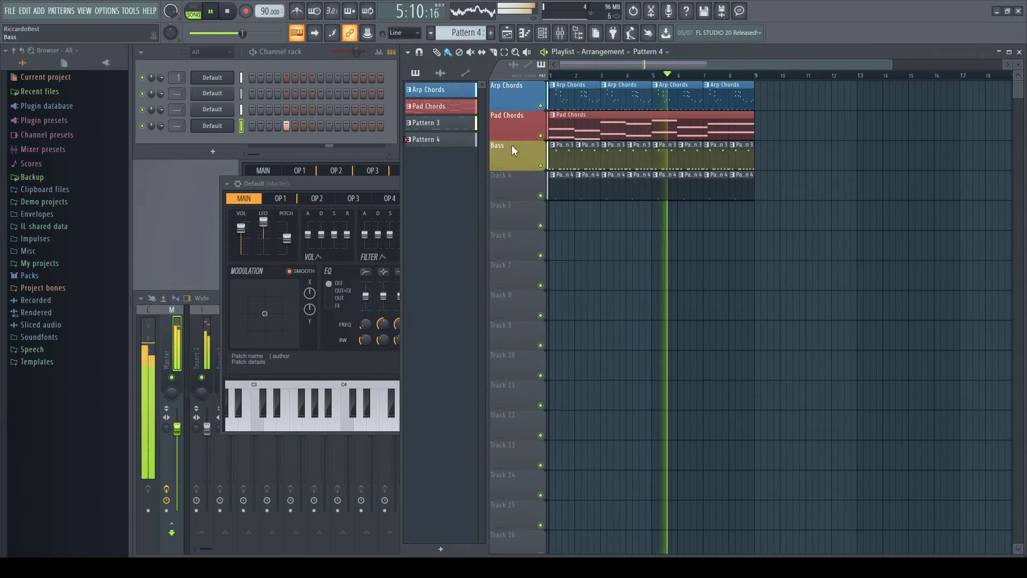
pyautogui.rightClick(537, 154)
pyautogui.click(544, 186)
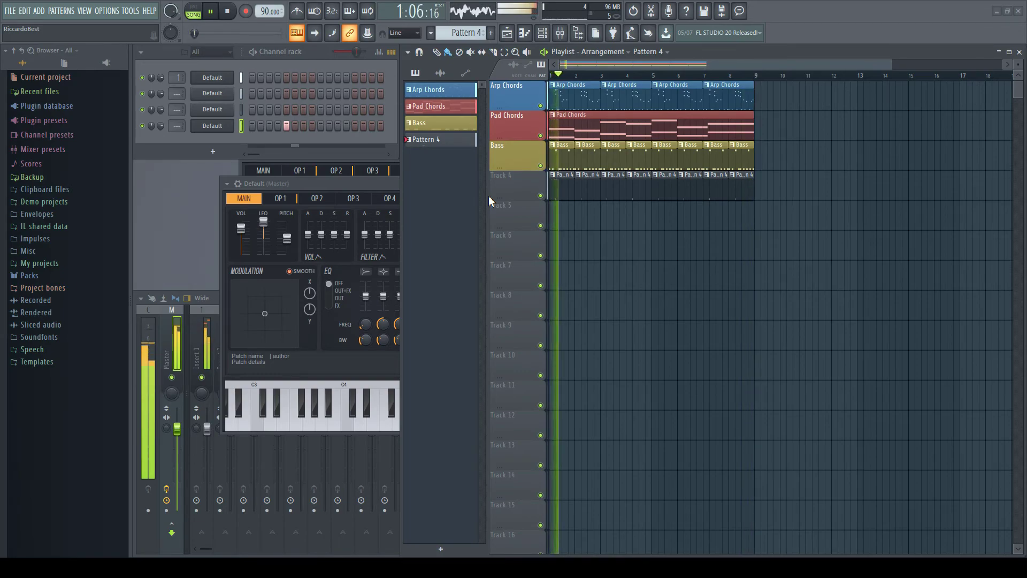
# Name Track 4 Noise Snare, color it dark red, and apply the name and color to its clips
pyautogui.press('Return')
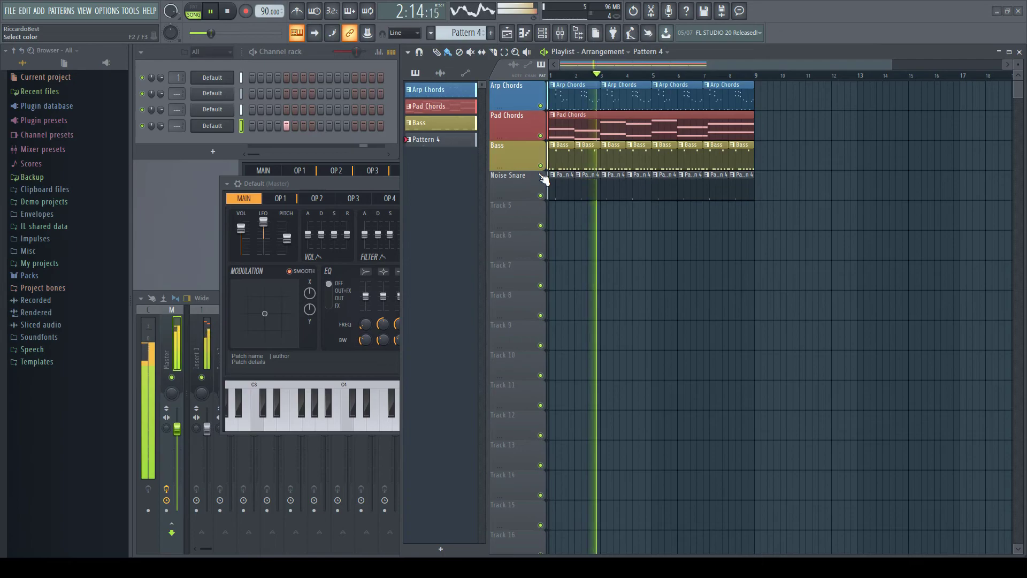
pyautogui.click(535, 190)
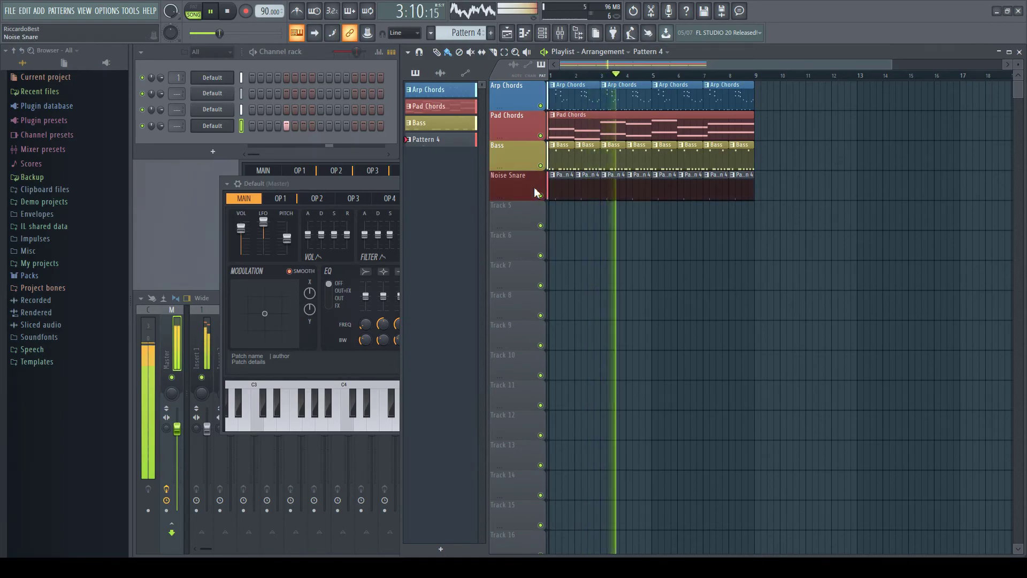
pyautogui.click(554, 216)
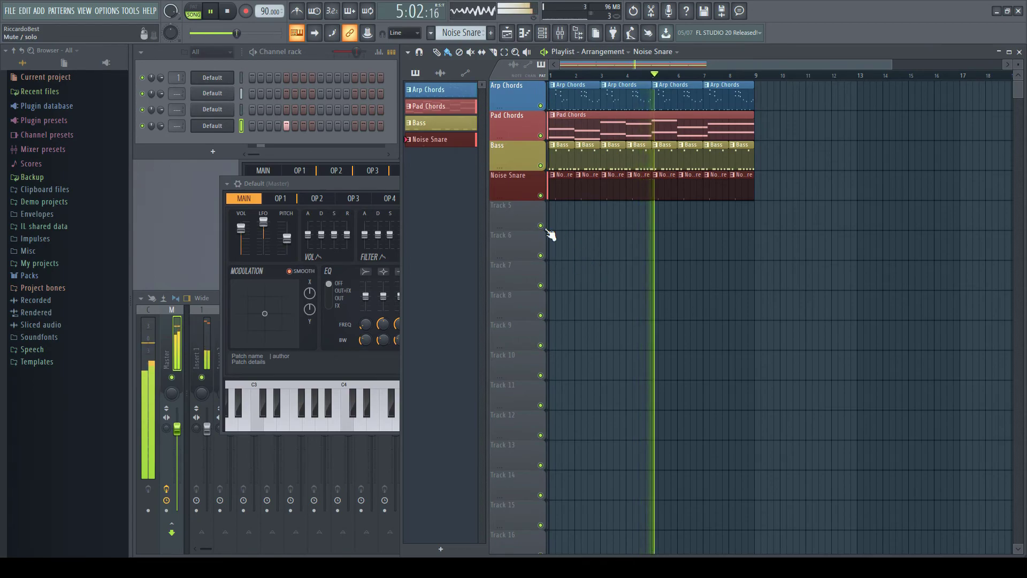
# Bring the noise snare's Sytrus window to the front and close it
pyautogui.click(323, 185)
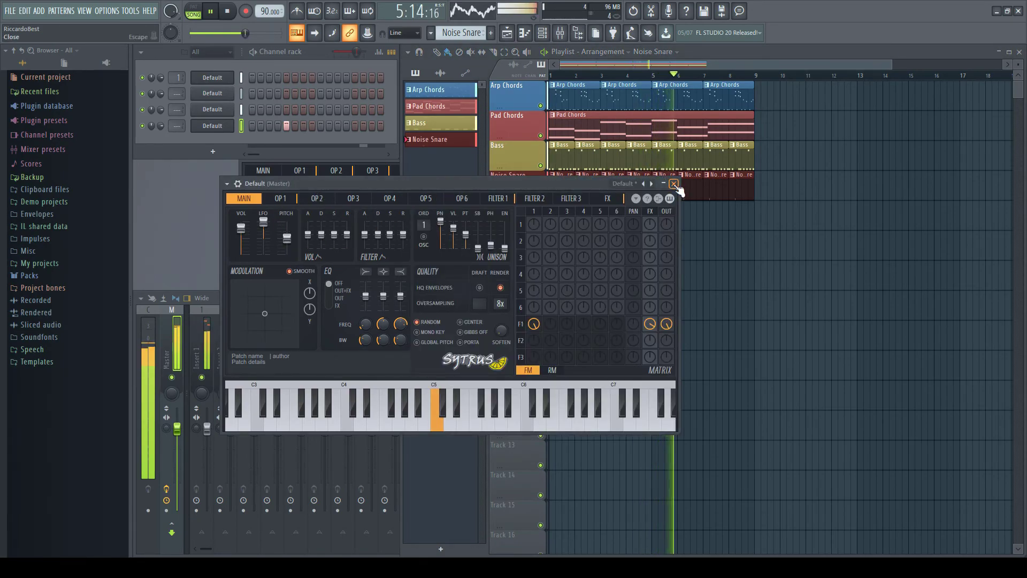
pyautogui.click(674, 184)
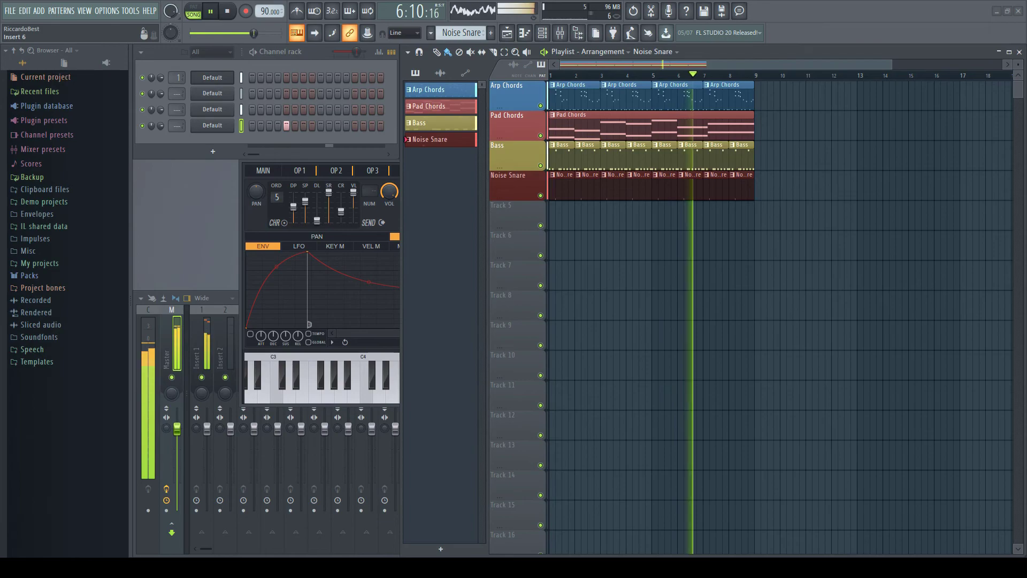